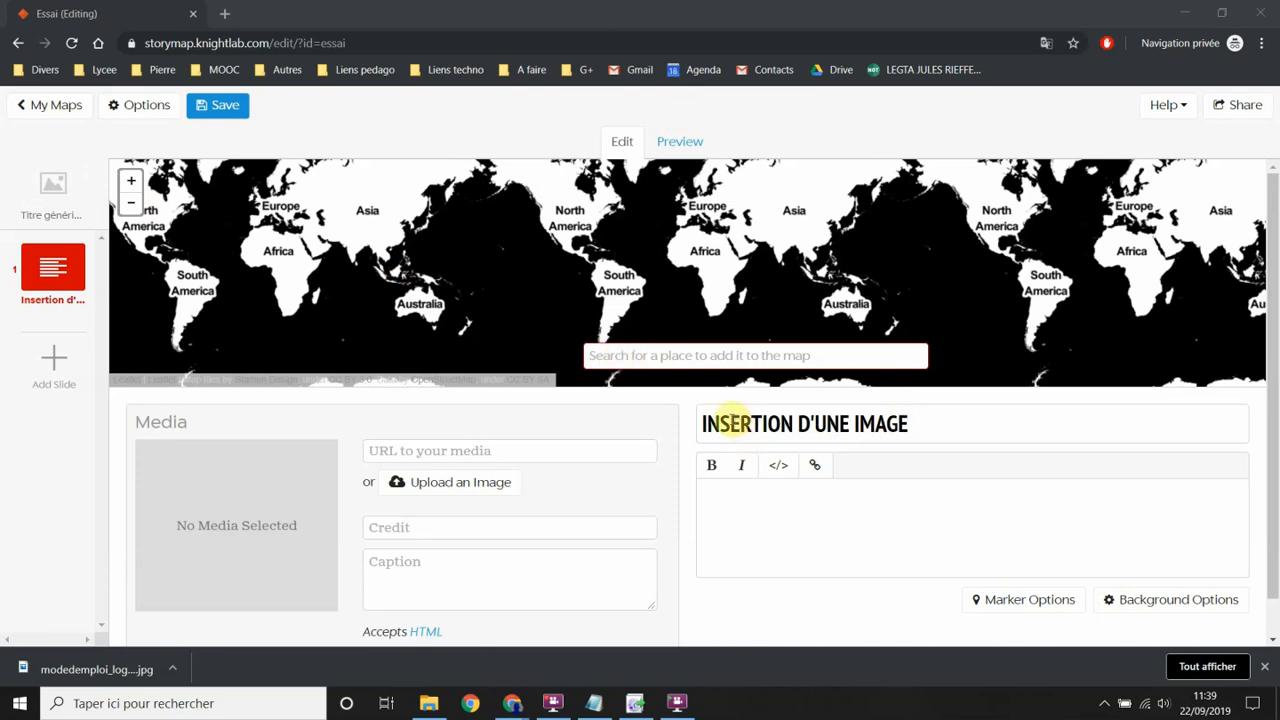
Step: Search the map for the school's street address and place the slide's marker on the matching Saint-Herblain, France result
click(645, 360)
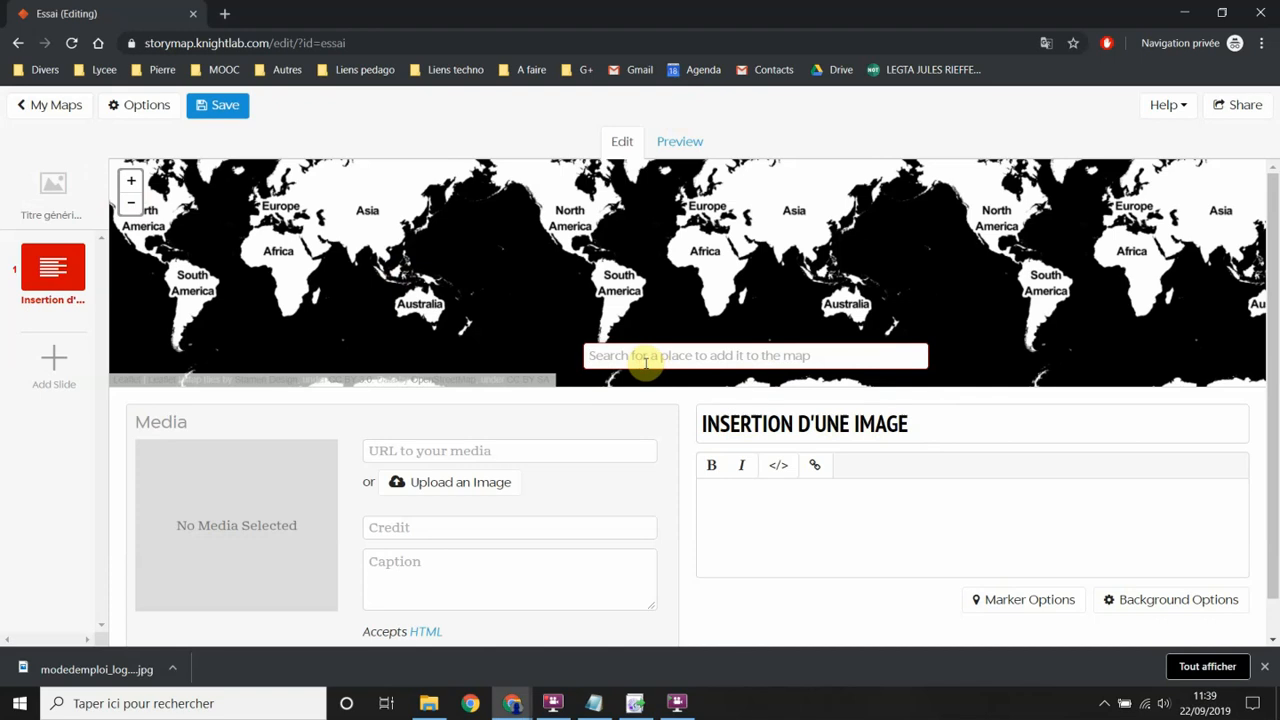
text(5)
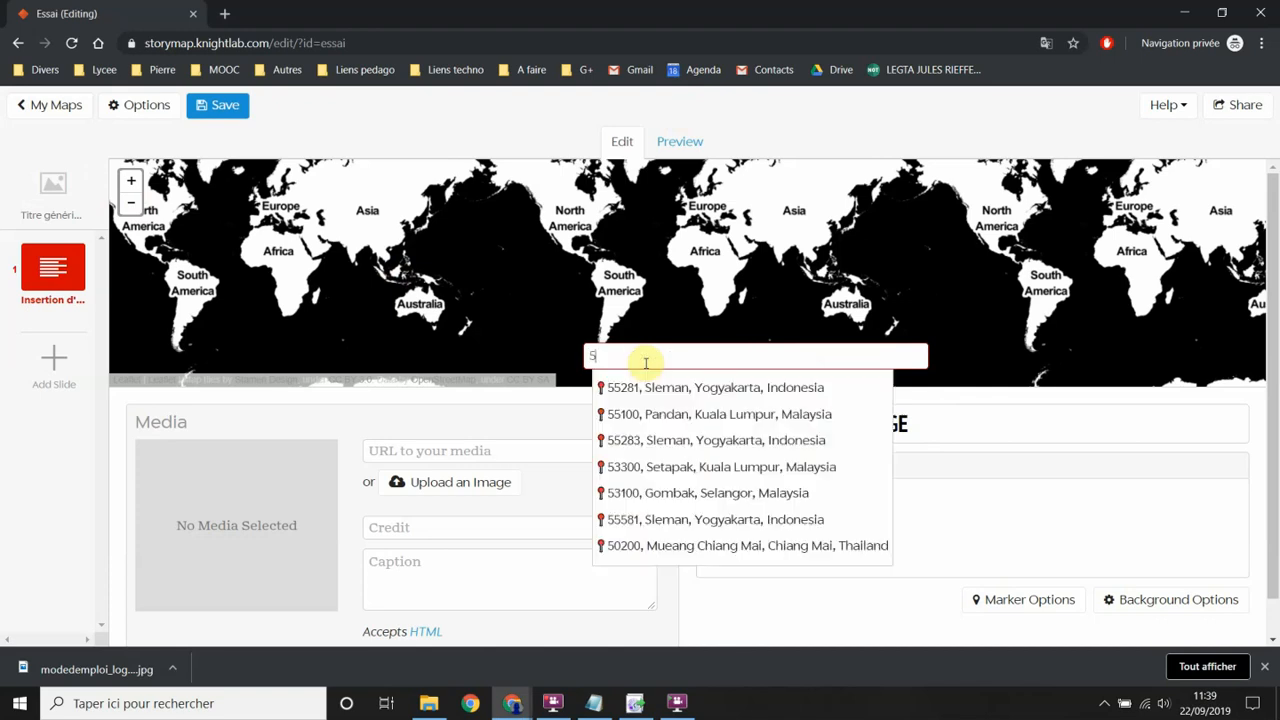
text( rue de)
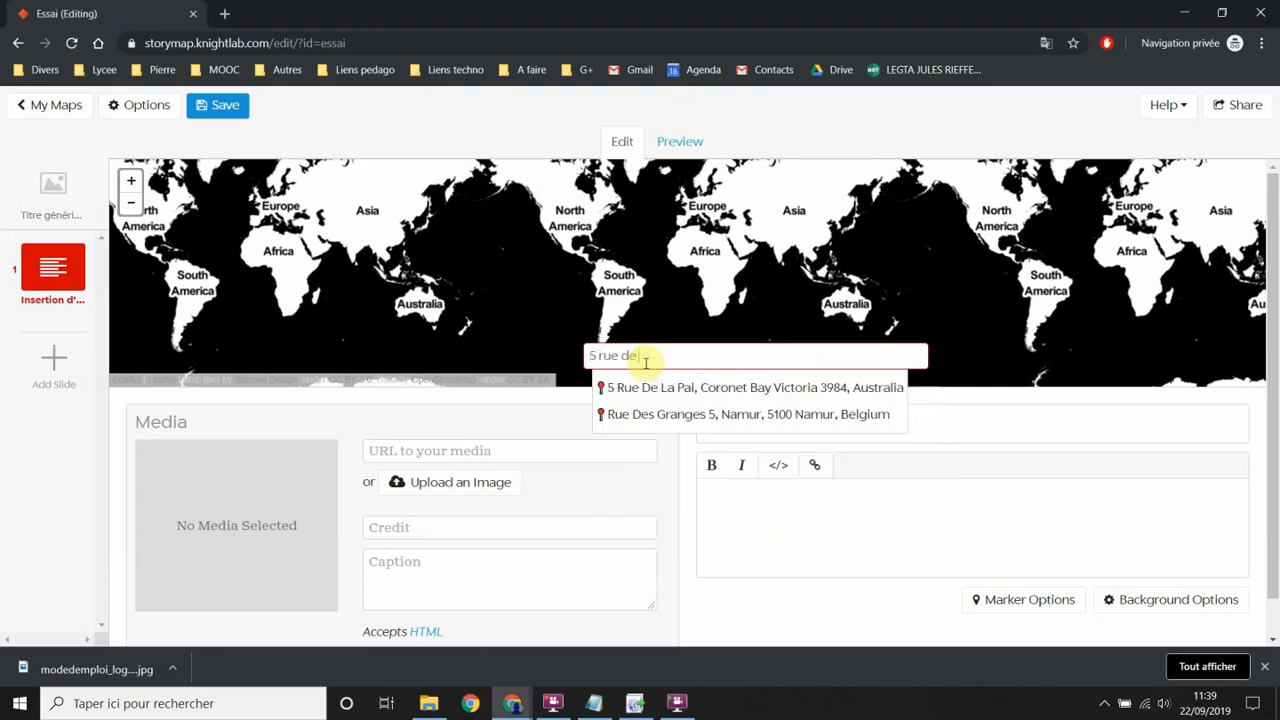
text( la sy)
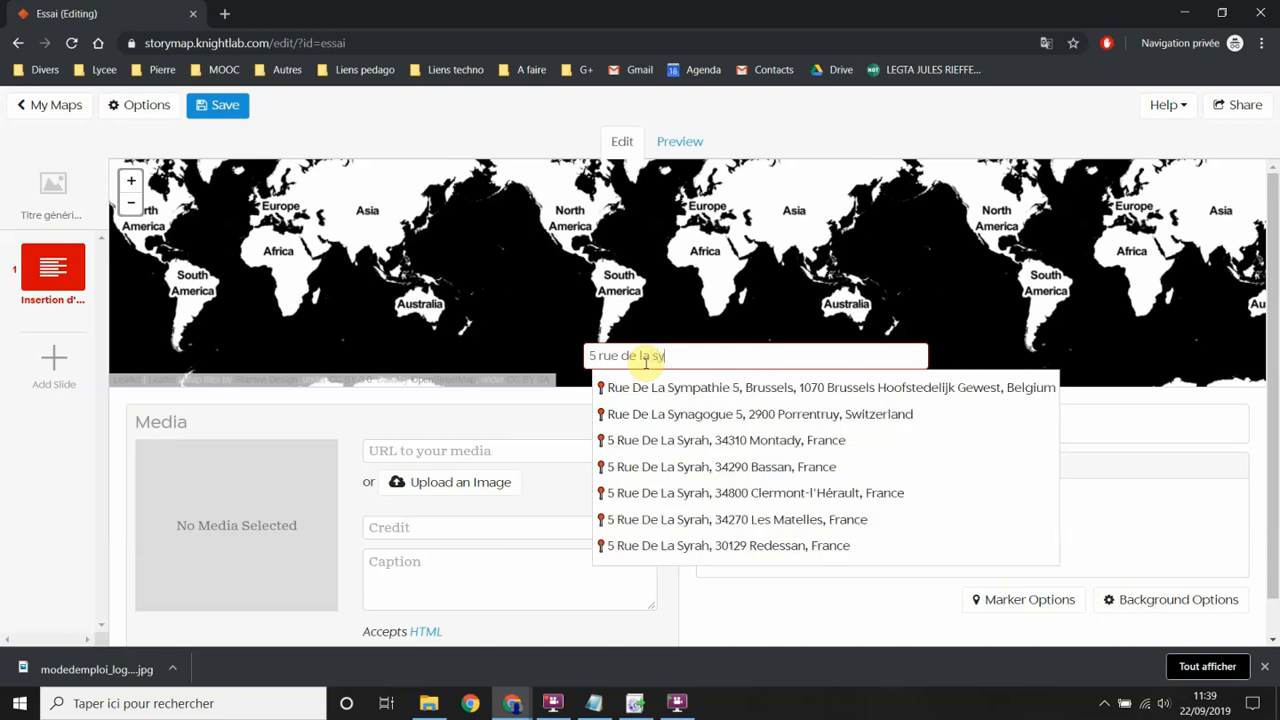
text(onn)
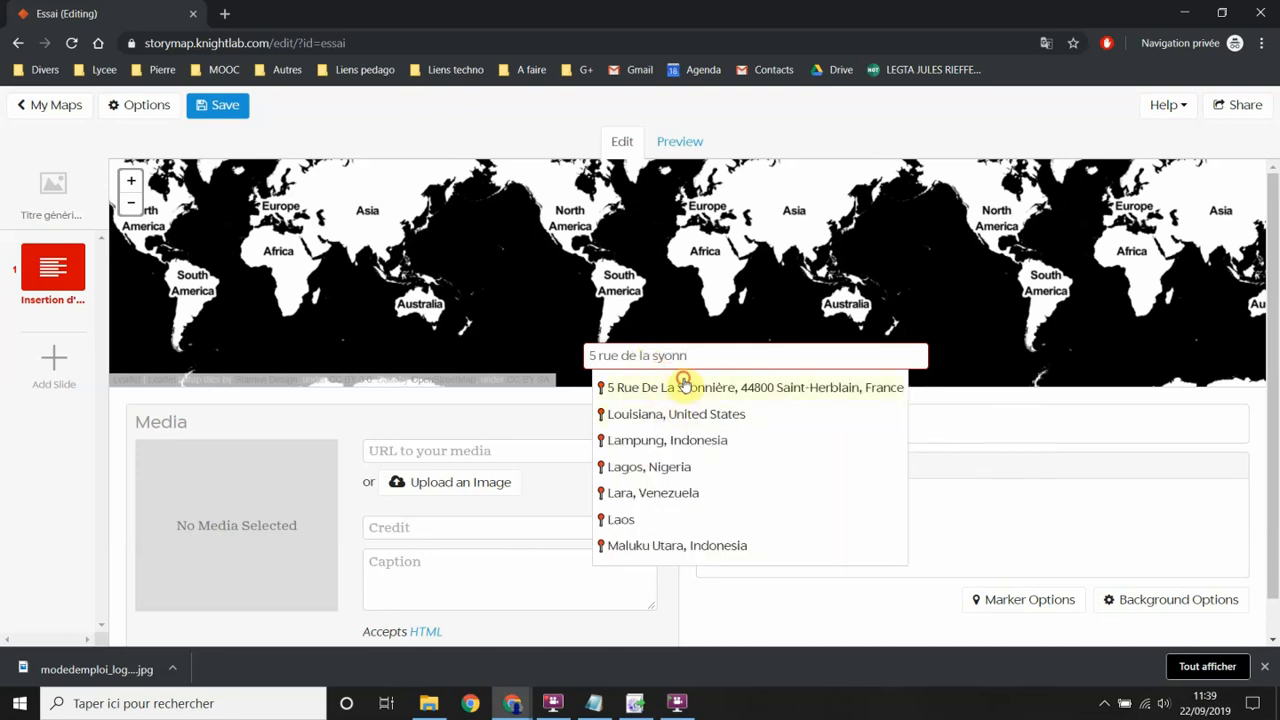
click(685, 387)
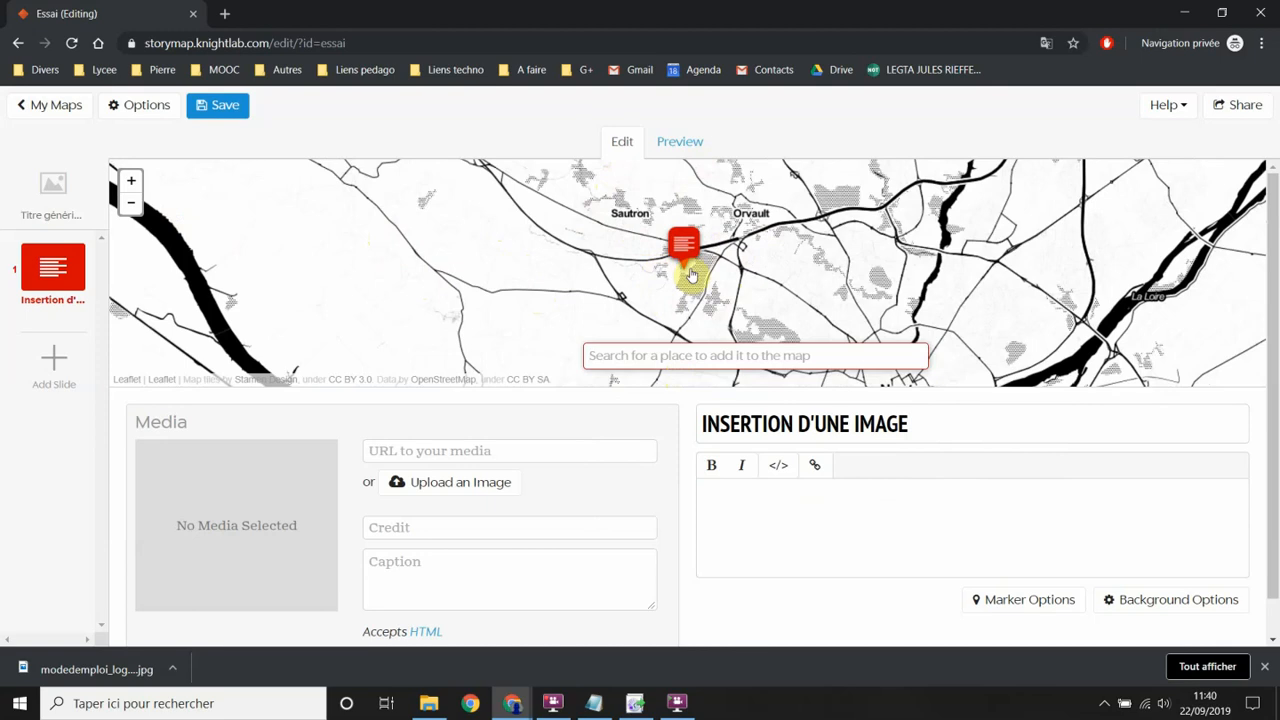
Step: Relocate the slide's marker to the western side of the building cluster just east of Rue de la Syonnière
click(129, 181)
click(127, 182)
click(127, 182)
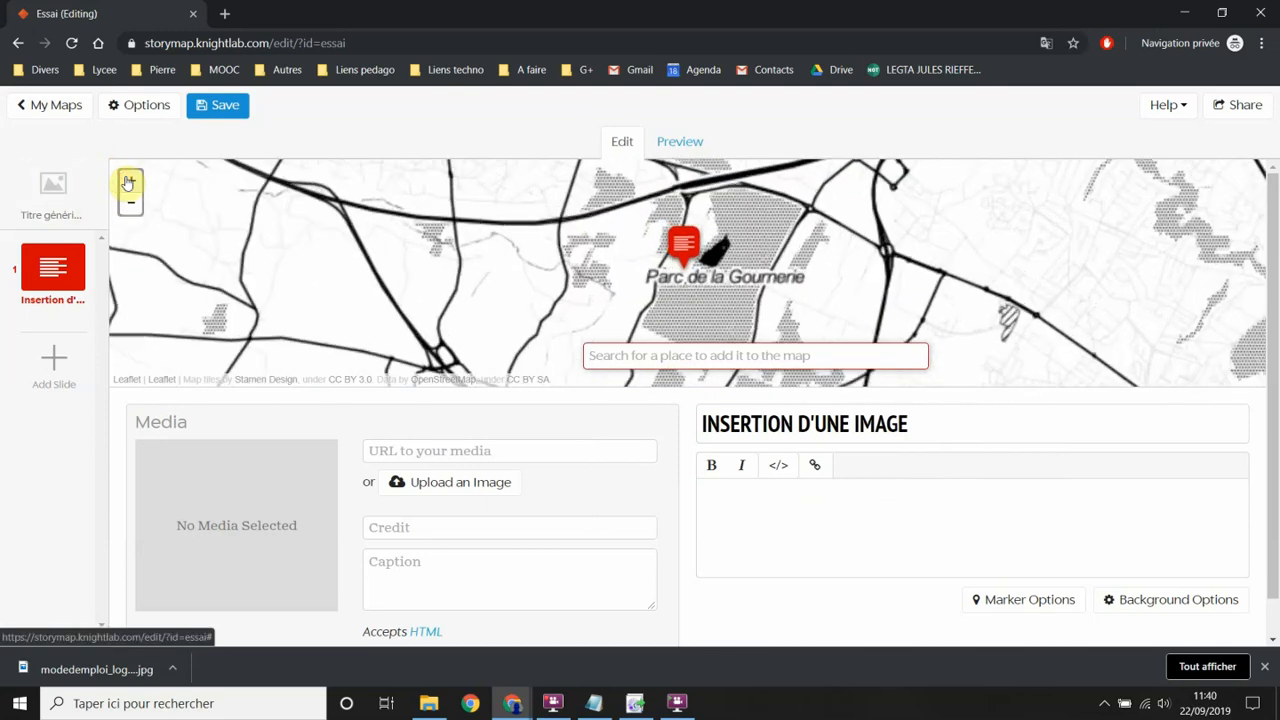
click(127, 182)
click(127, 182)
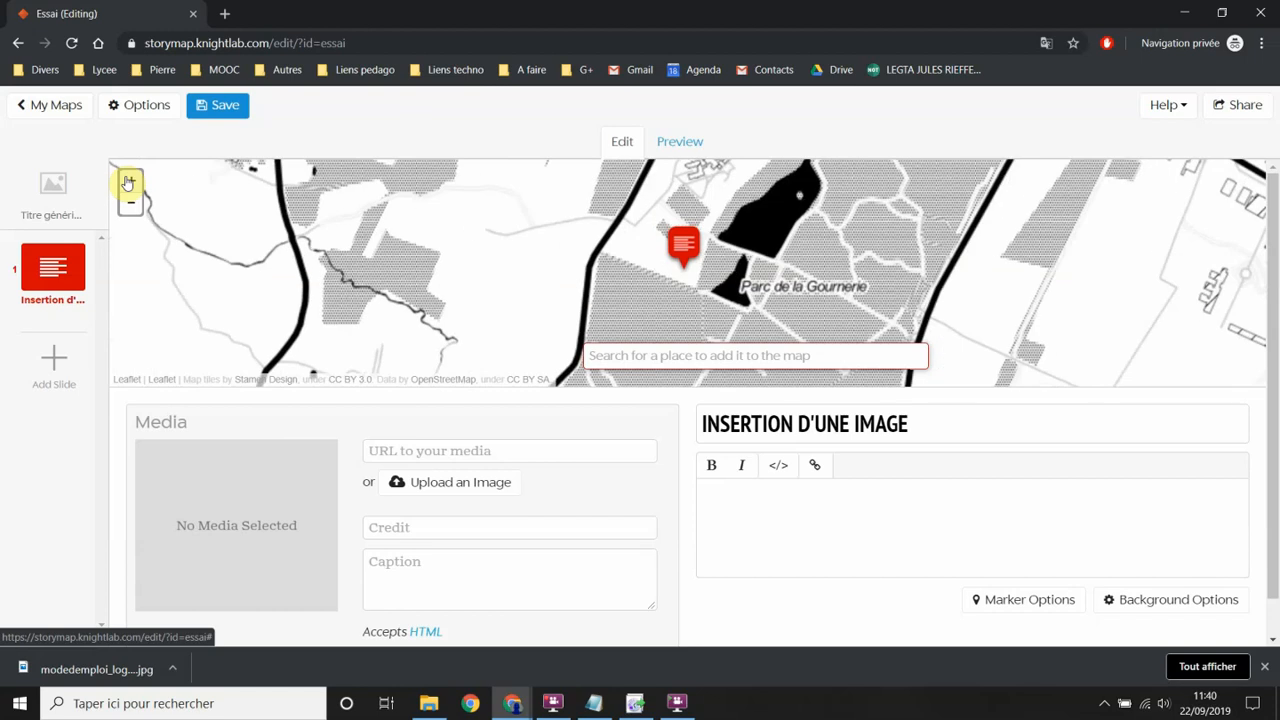
drag(491, 217, 443, 320)
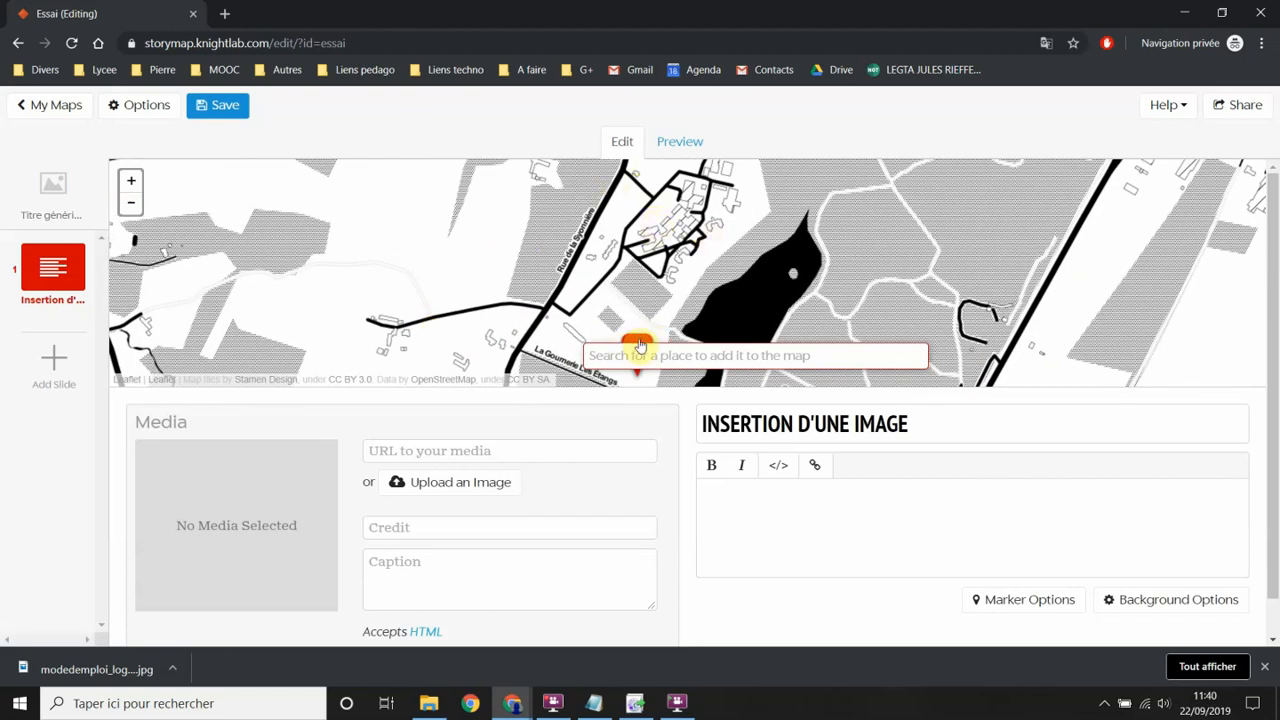
drag(640, 345, 655, 190)
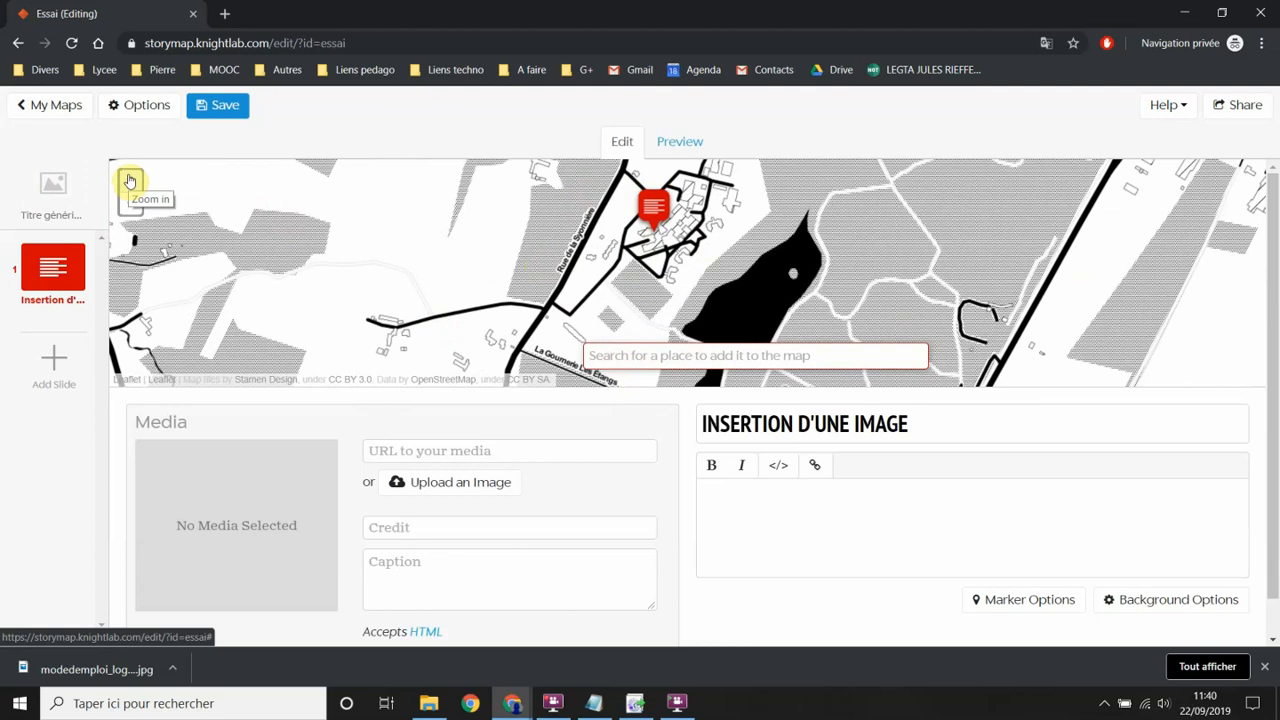
click(129, 181)
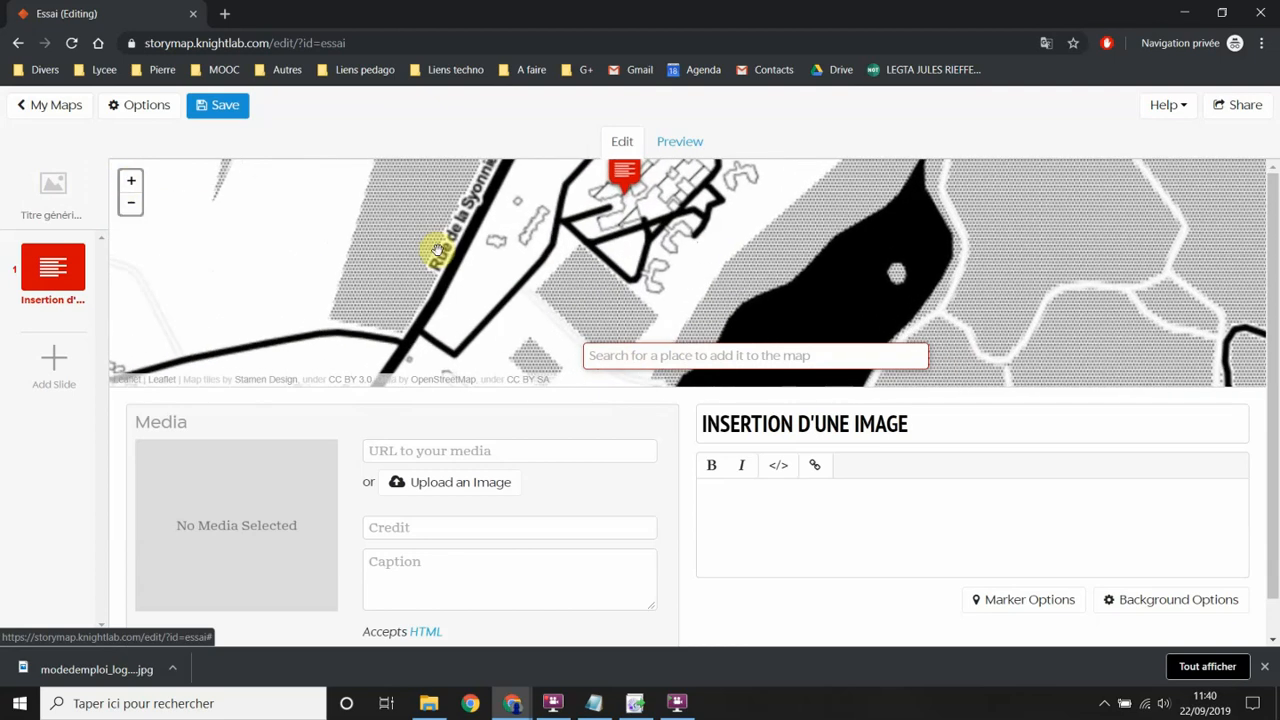
drag(441, 250, 443, 307)
mouse_move(619, 260)
mouse_down()
mouse_move(599, 231)
mouse_move(586, 248)
mouse_move(648, 212)
mouse_move(666, 227)
mouse_move(612, 256)
mouse_move(592, 243)
mouse_up()
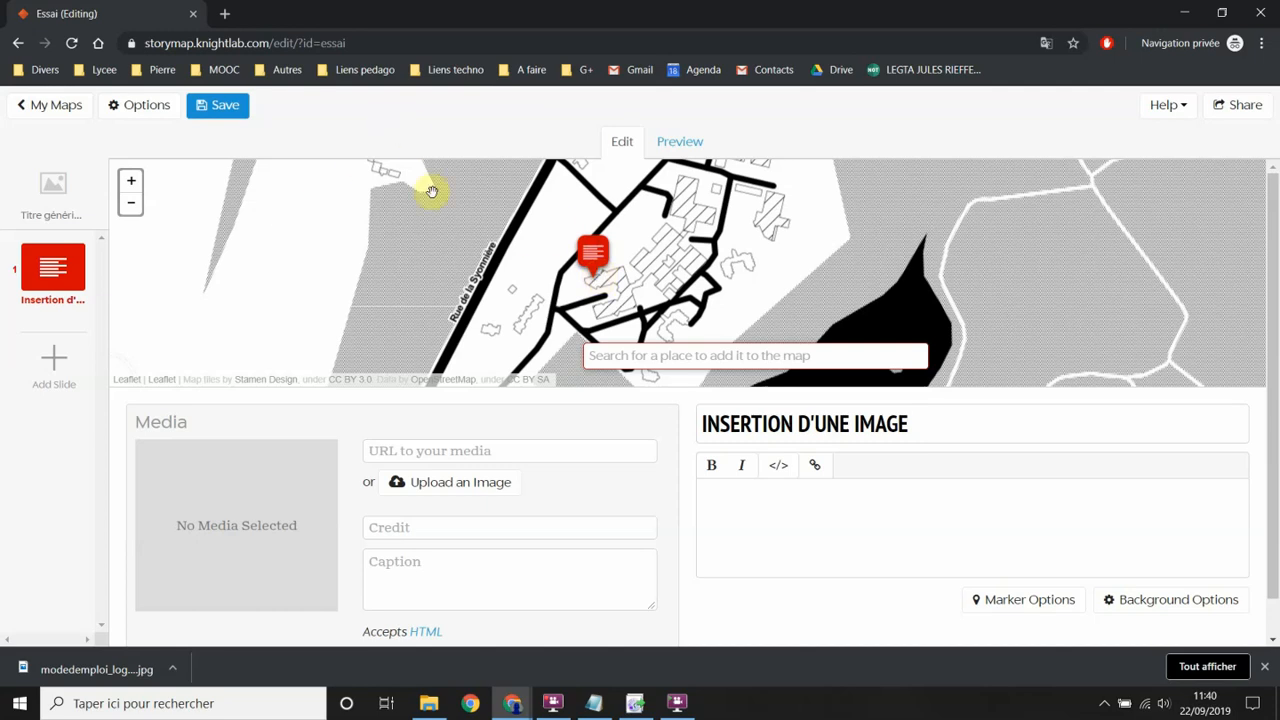
Step: Set the StoryMap's map type to Open Street Maps: Standard and close the options
click(134, 106)
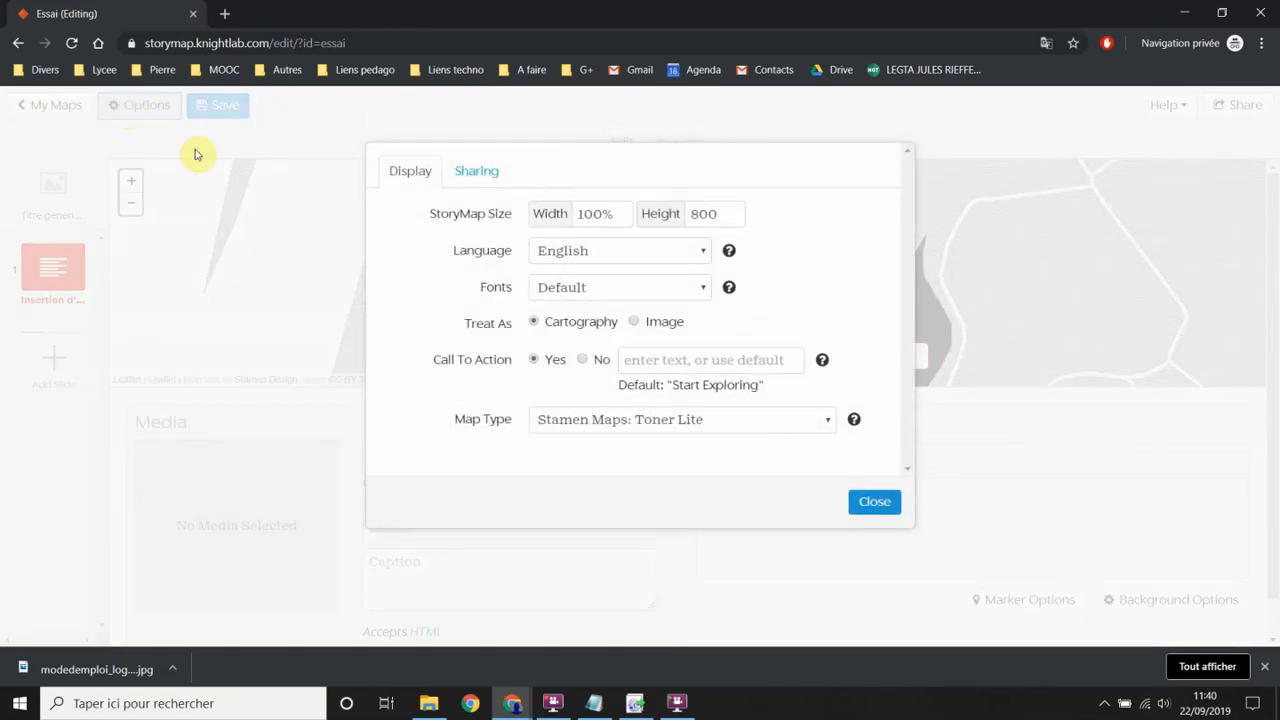
click(608, 420)
click(650, 546)
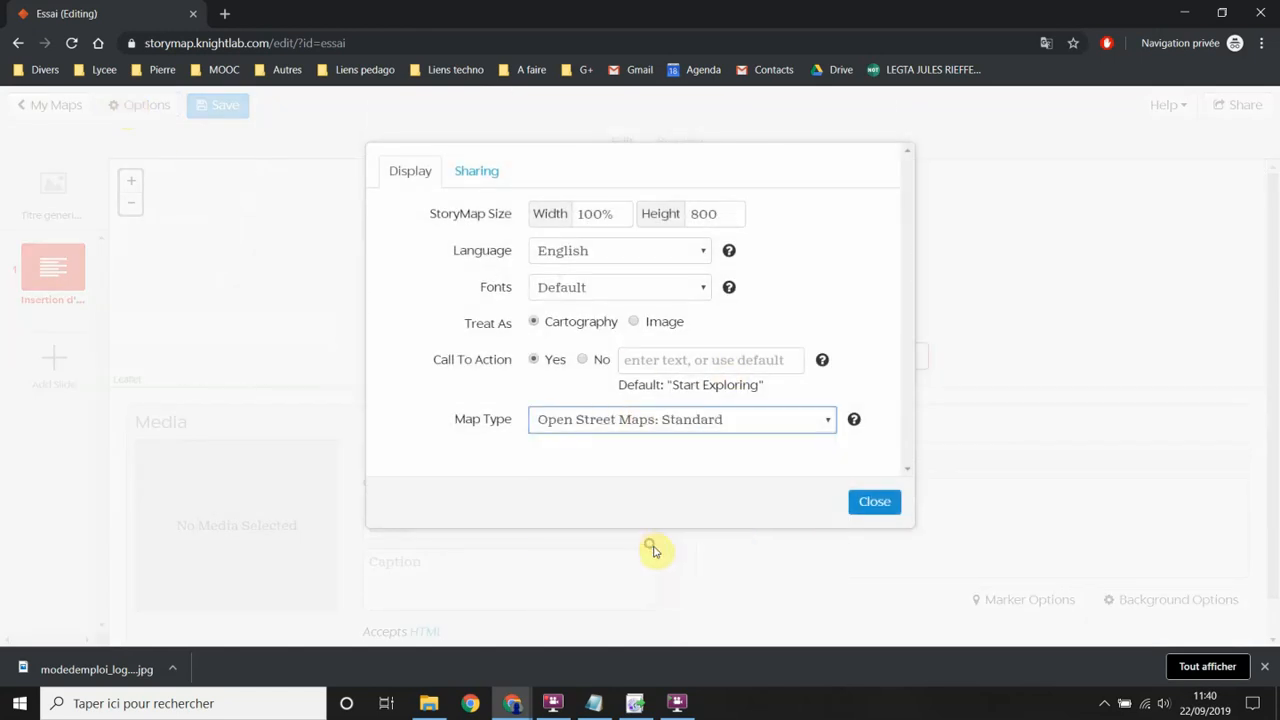
click(872, 503)
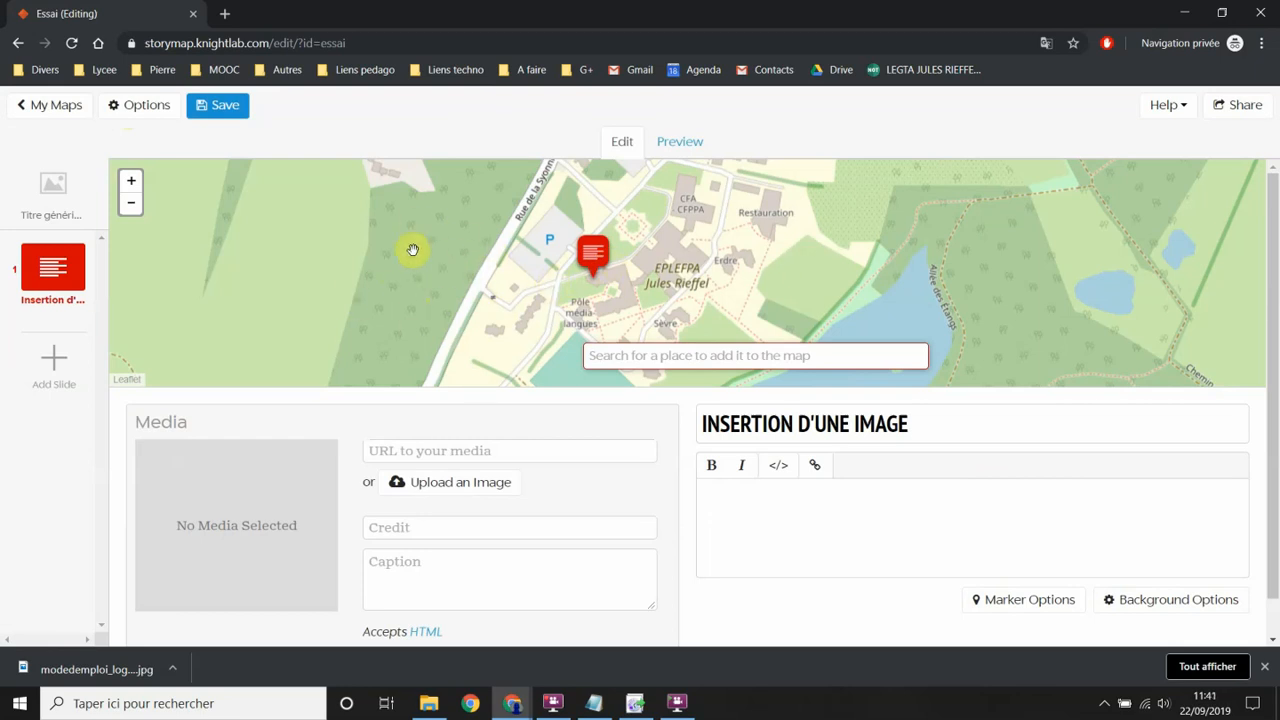
Step: Fine-tune the marker's position at the north-west corner of Bâtiment B and place the cursor in the slide's empty body text
click(130, 181)
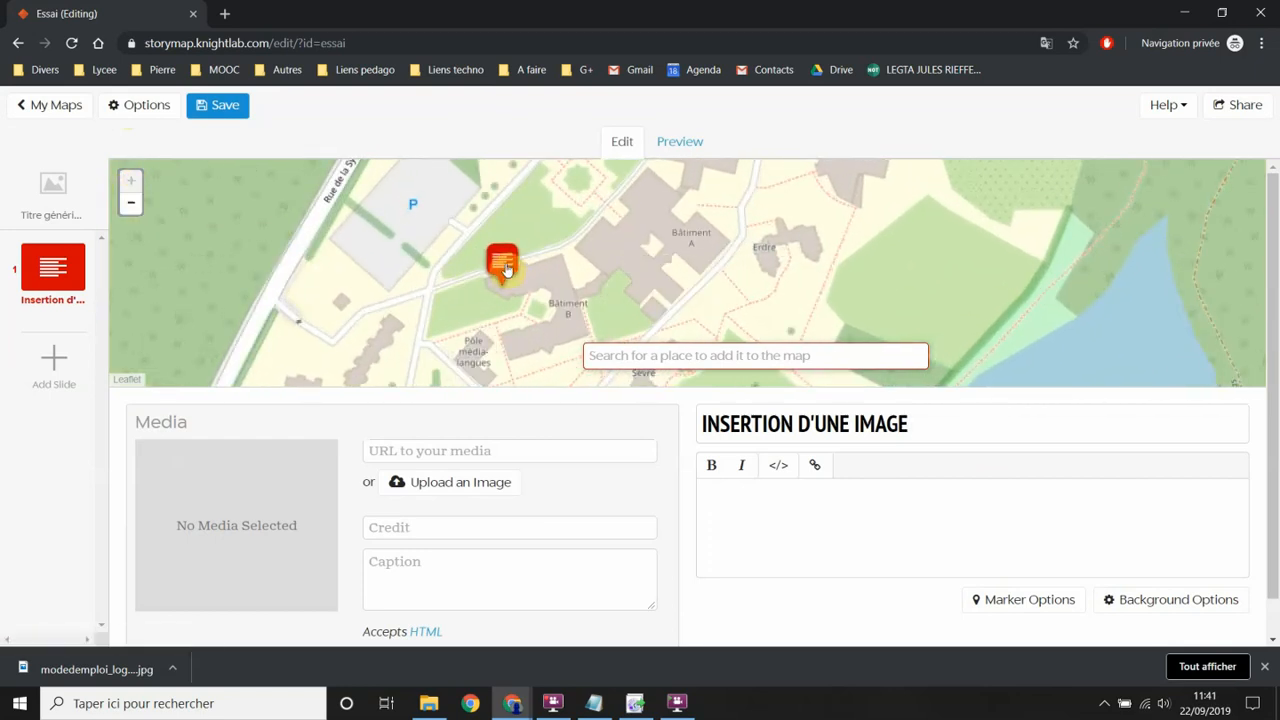
drag(502, 259, 496, 248)
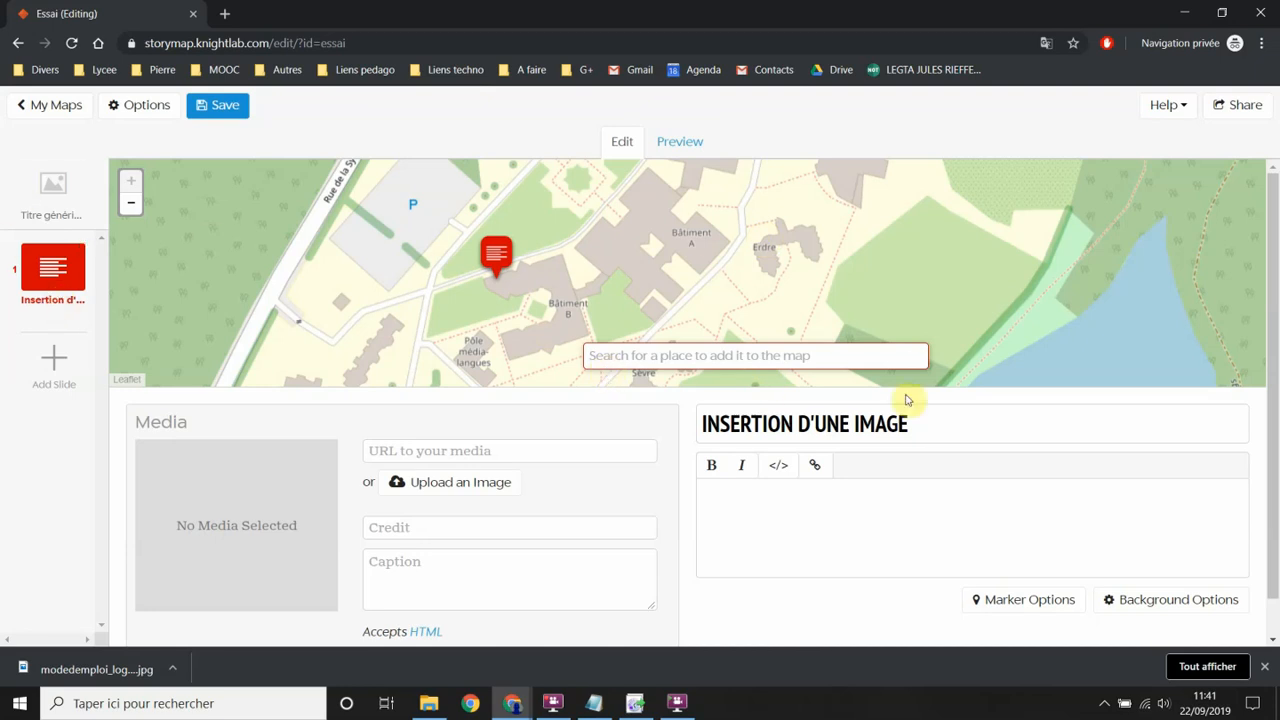
click(778, 485)
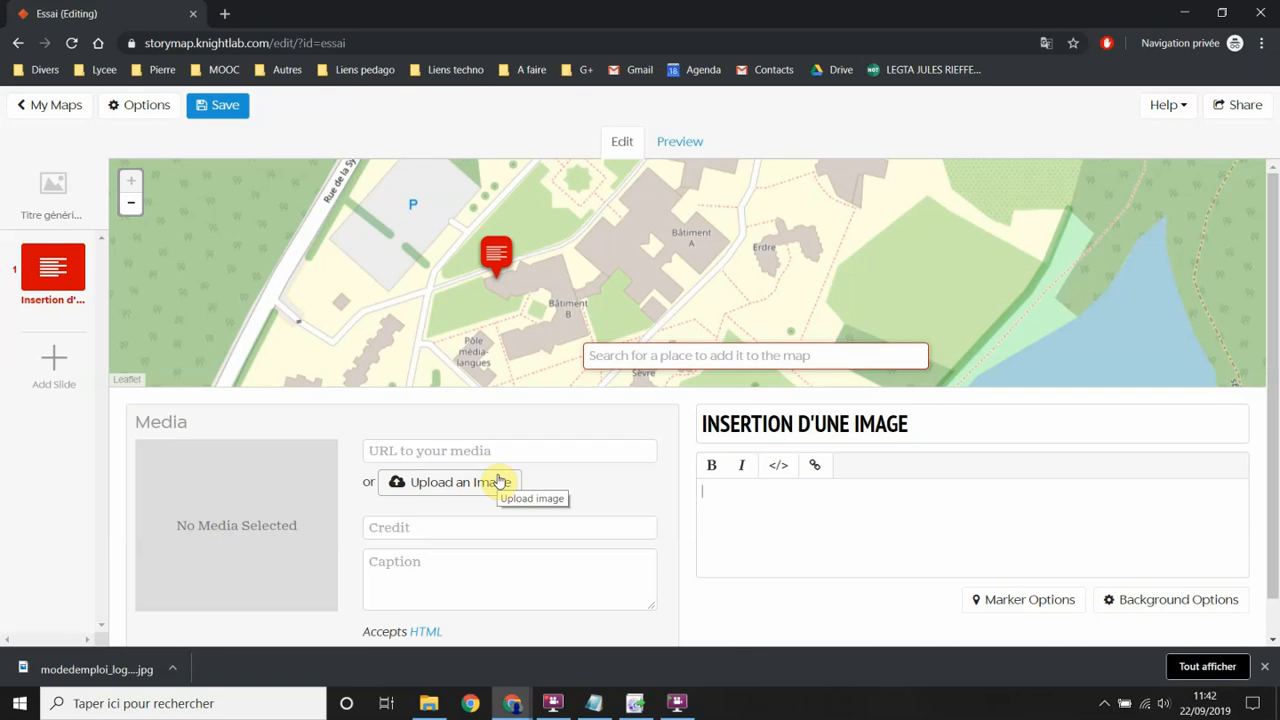
Step: Search the web for "gmain" in a new browser tab and open the Gmail inbox
click(225, 16)
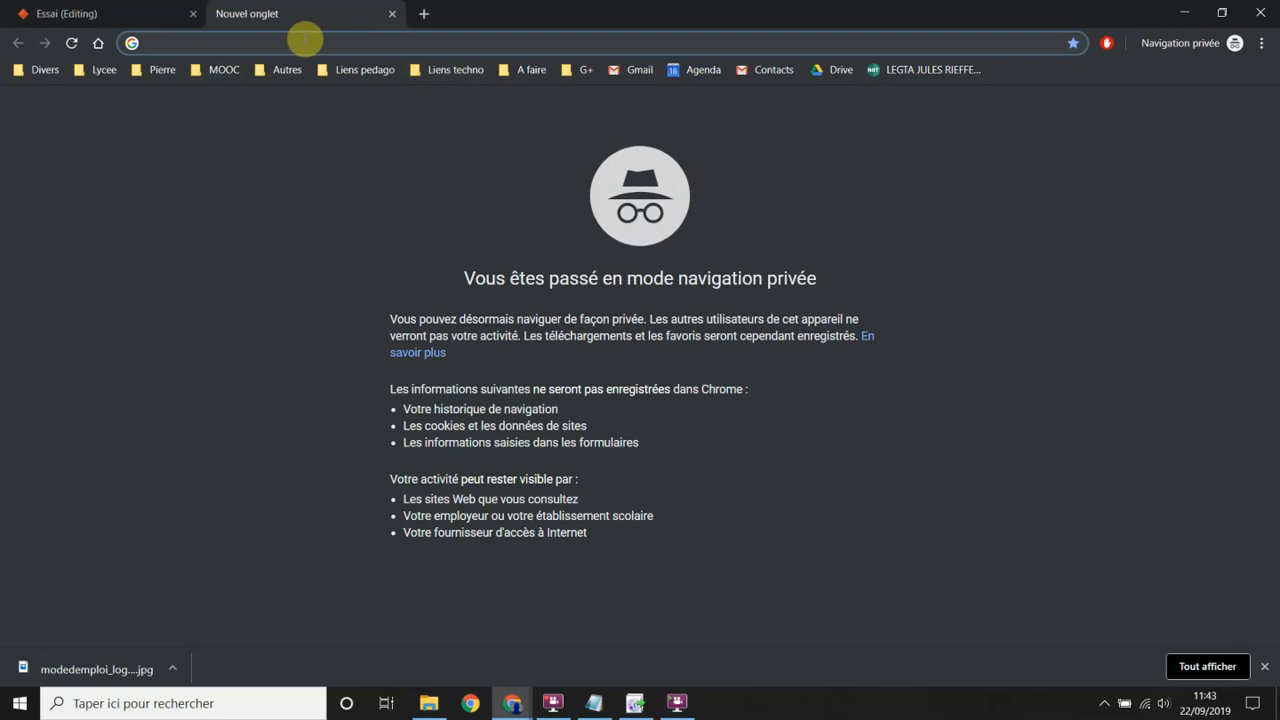
text(gmain)
key(Return)
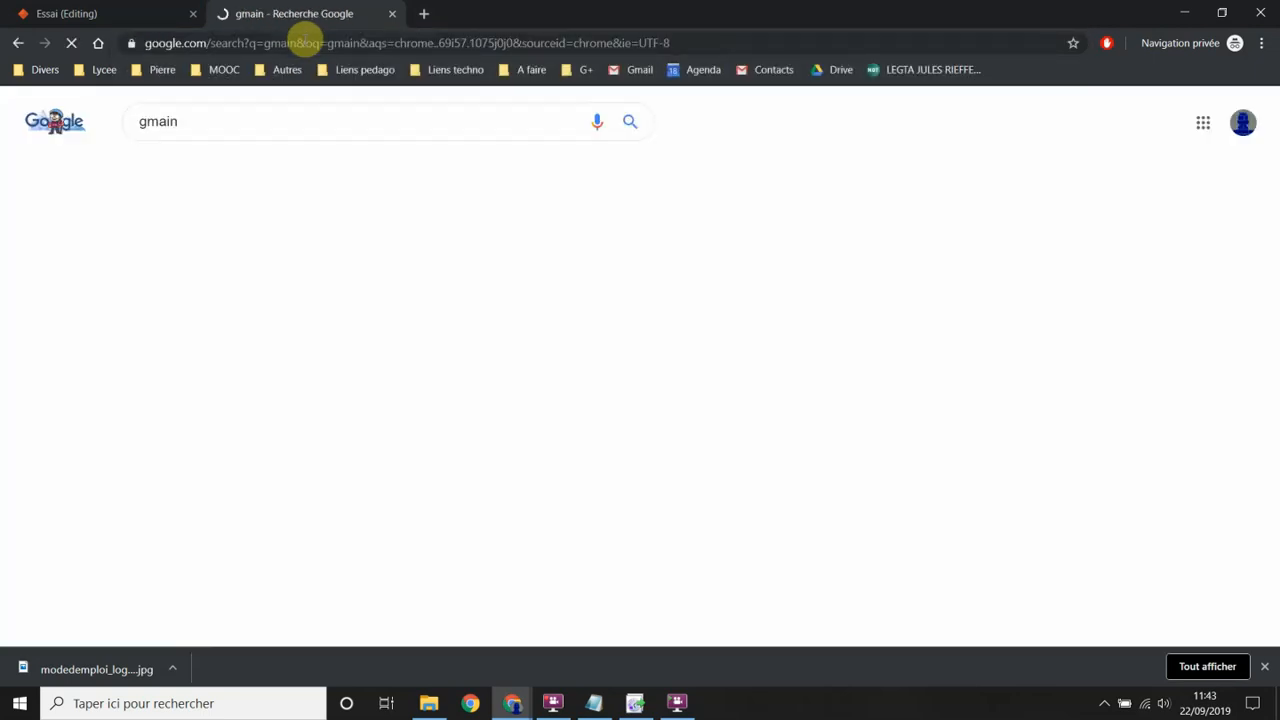
click(163, 312)
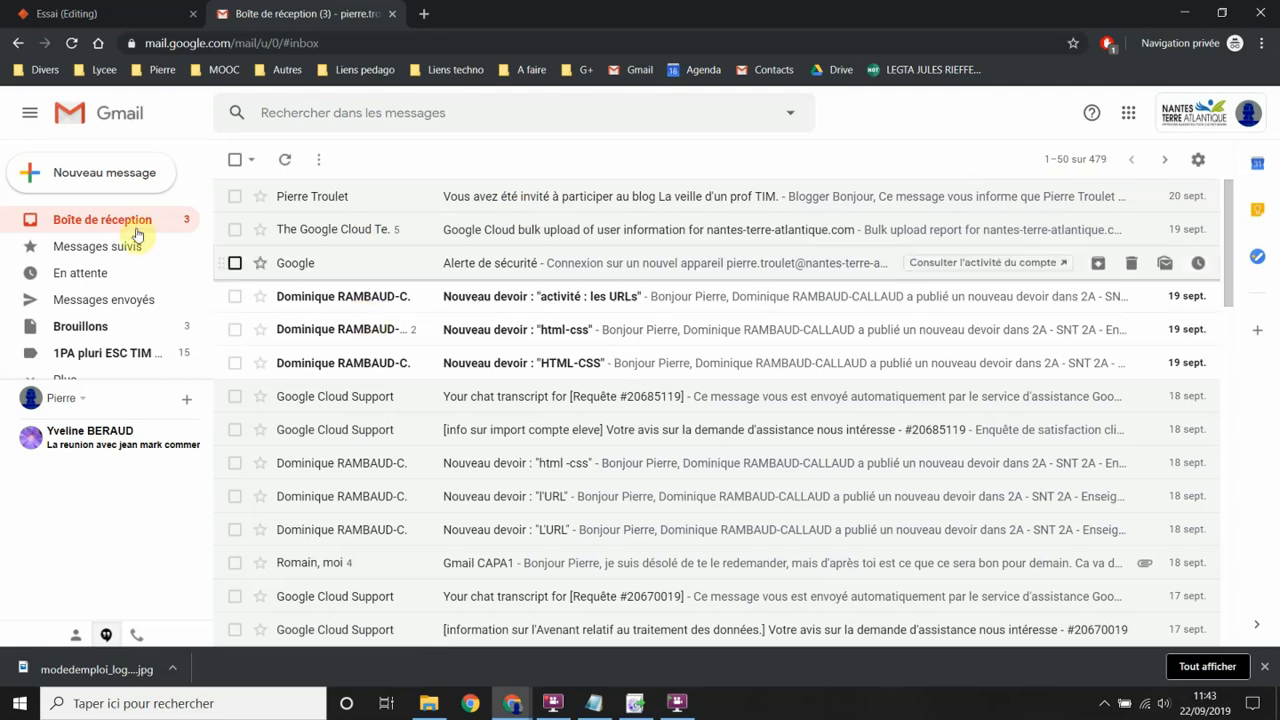
Step: Reload the inbox, open the message titled "Photo" and download its attachment IMG_20190914_134229.jpg
click(71, 42)
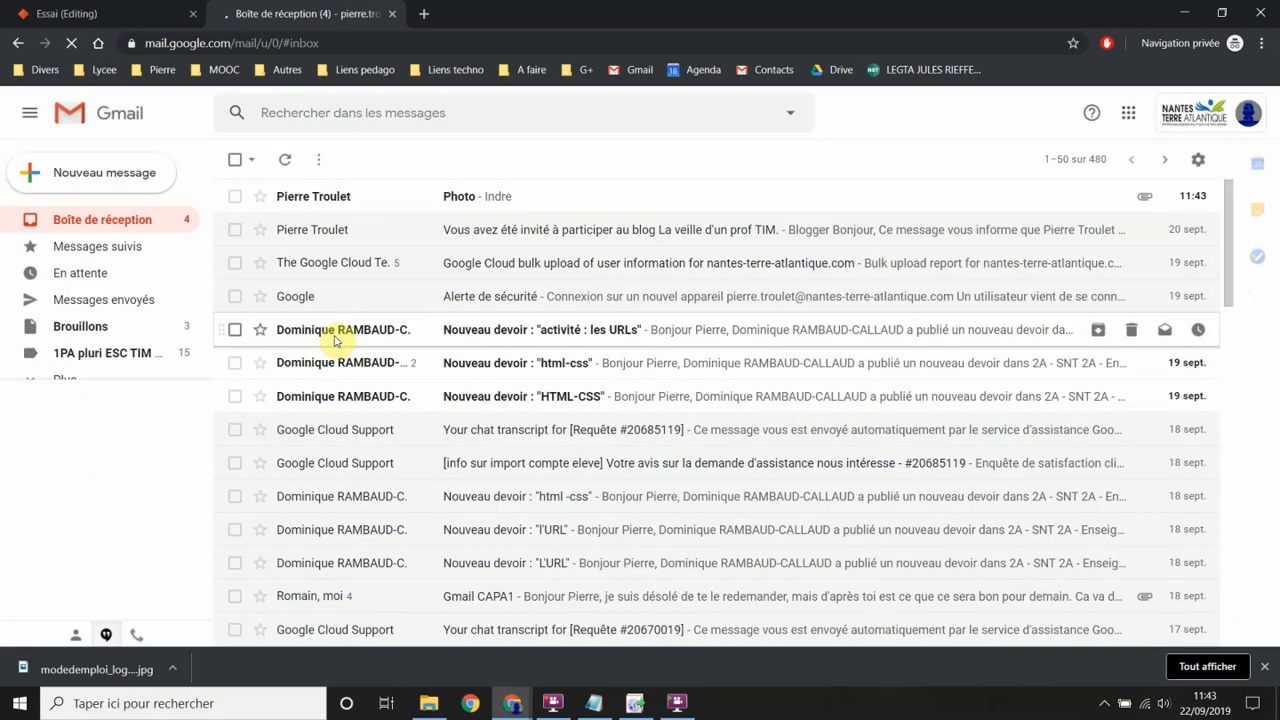
click(517, 196)
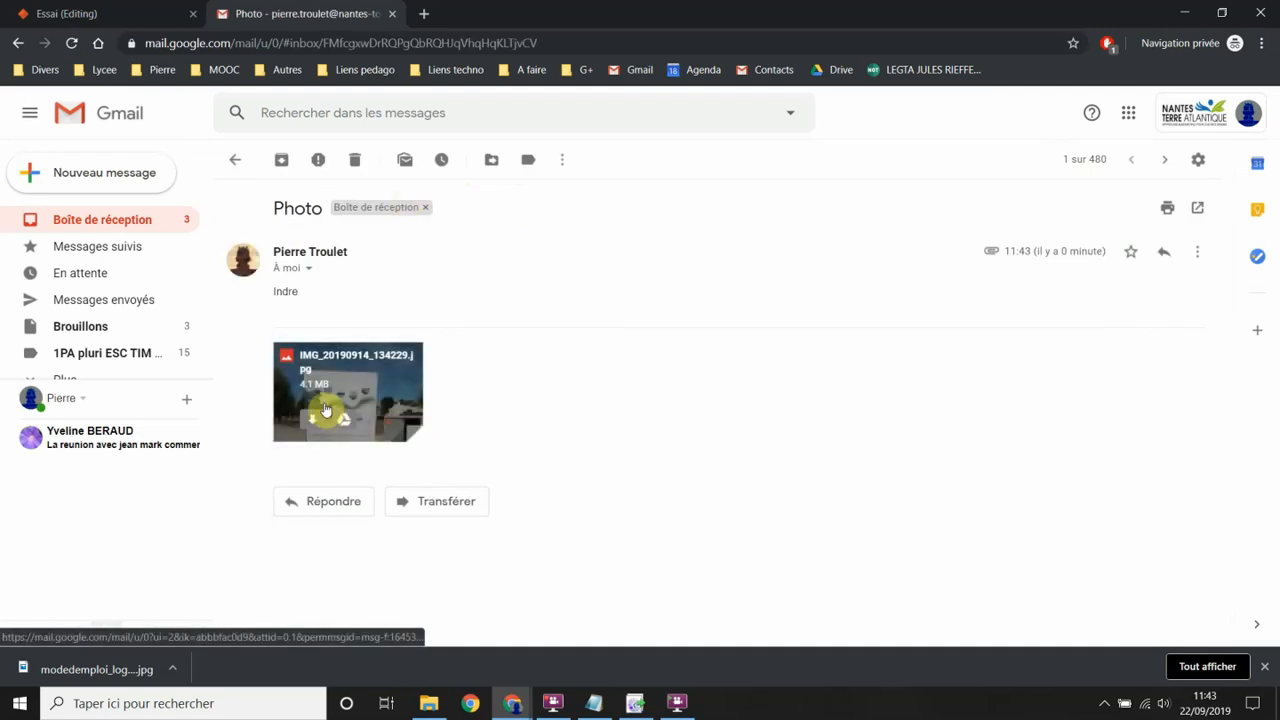
click(313, 418)
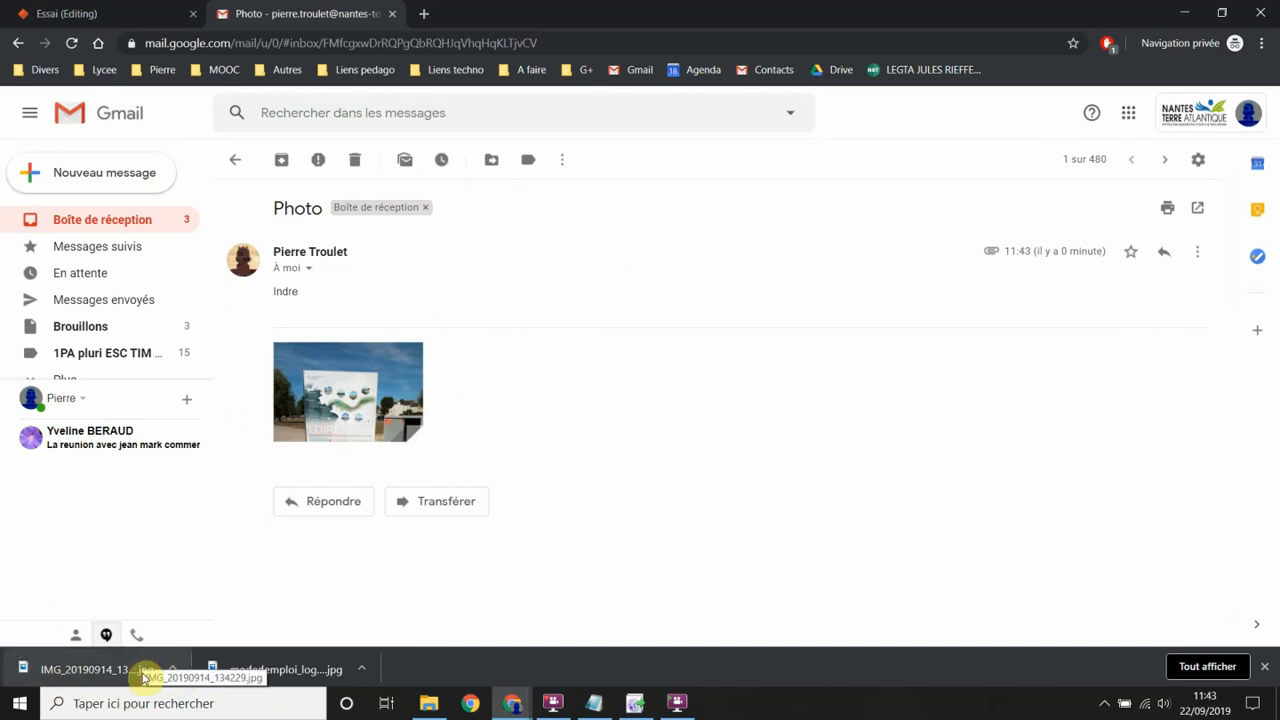
Step: Return to the StoryMap tab and try to upload IMG_20190914_134229.jpg as the slide's media image
click(77, 15)
click(455, 489)
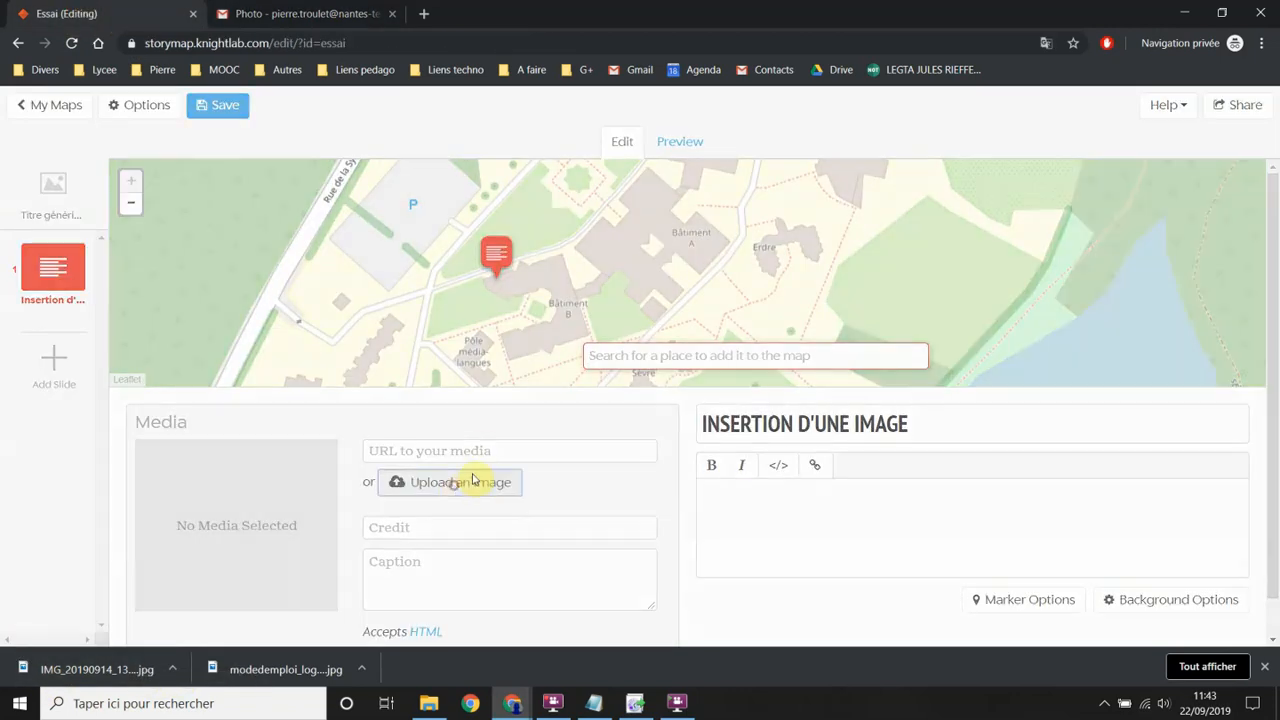
click(480, 200)
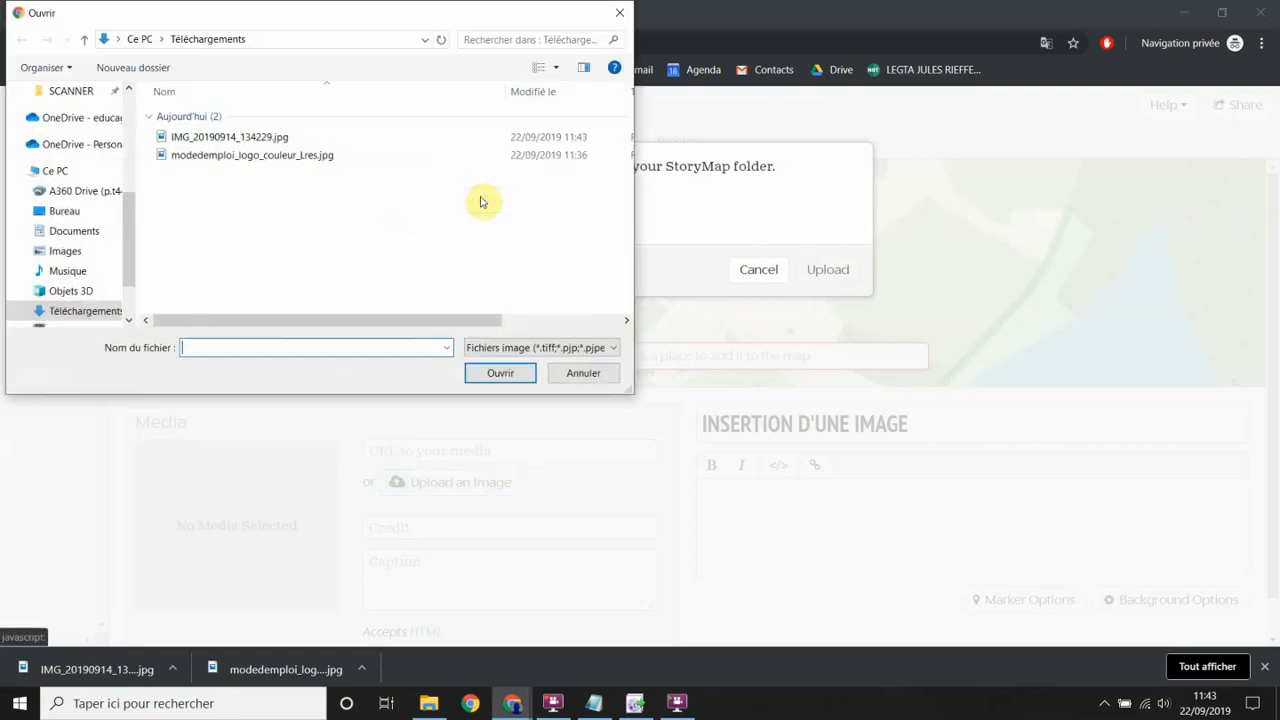
click(214, 137)
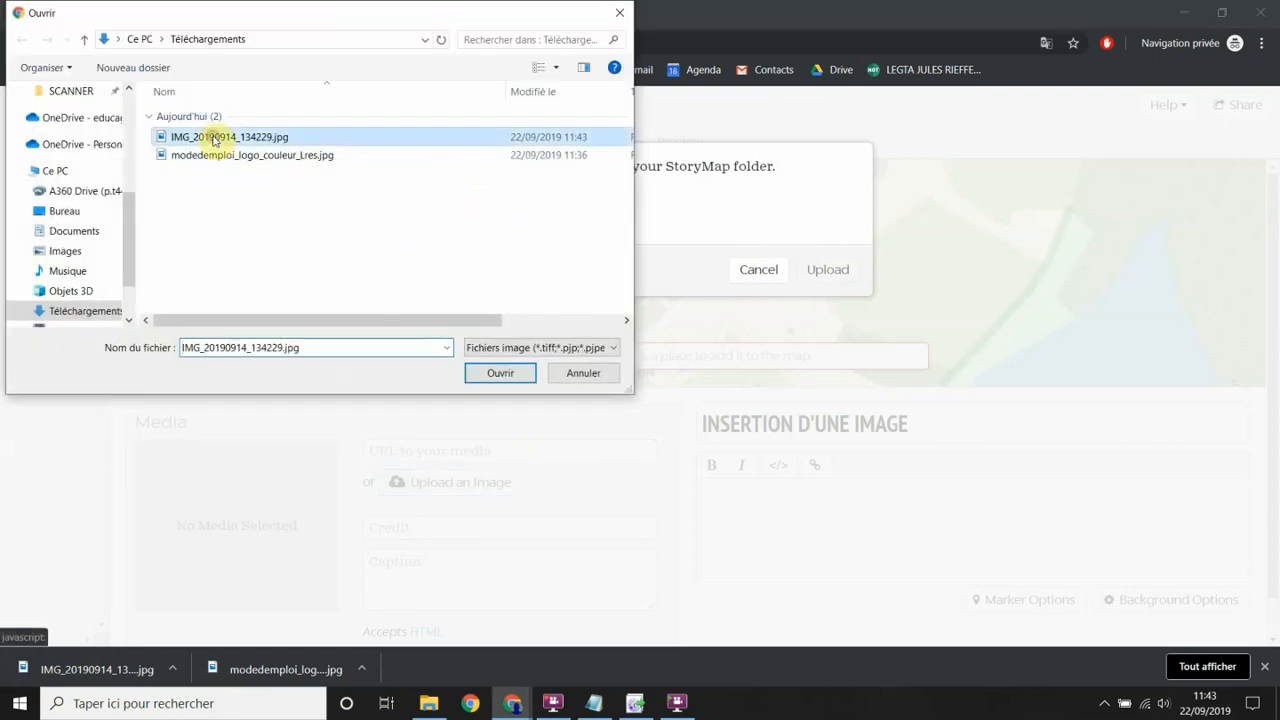
click(500, 373)
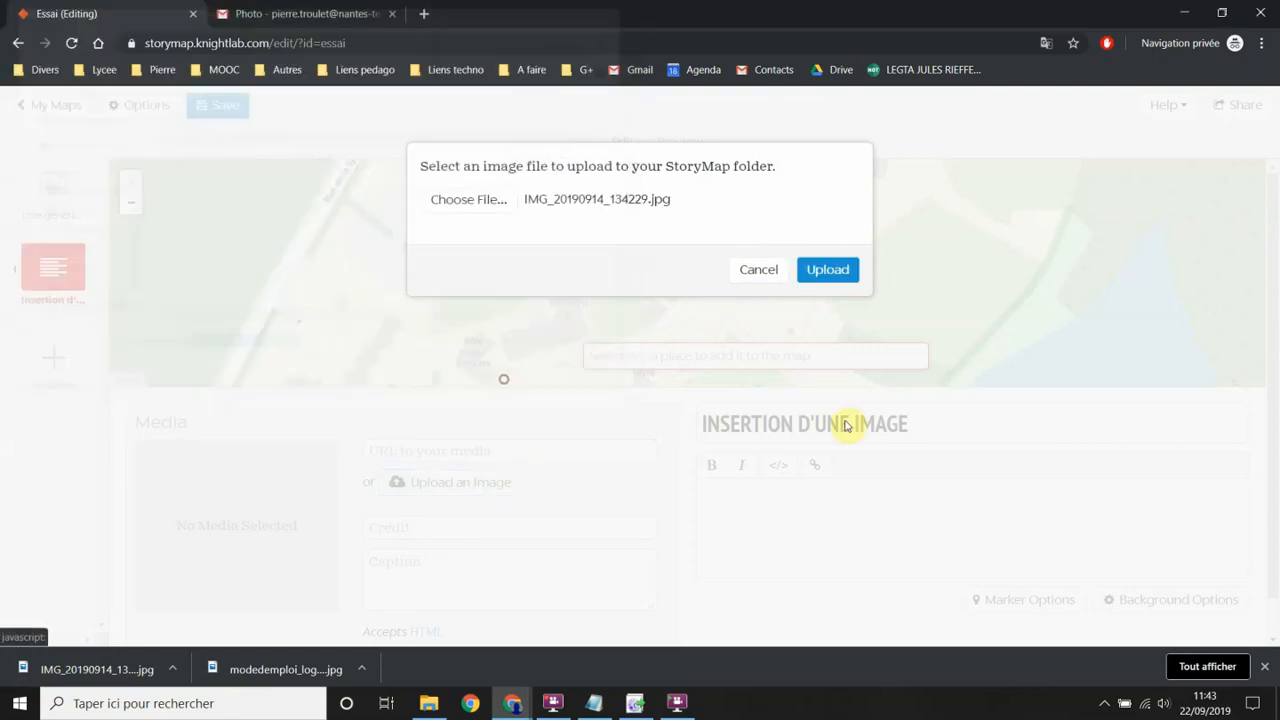
click(830, 269)
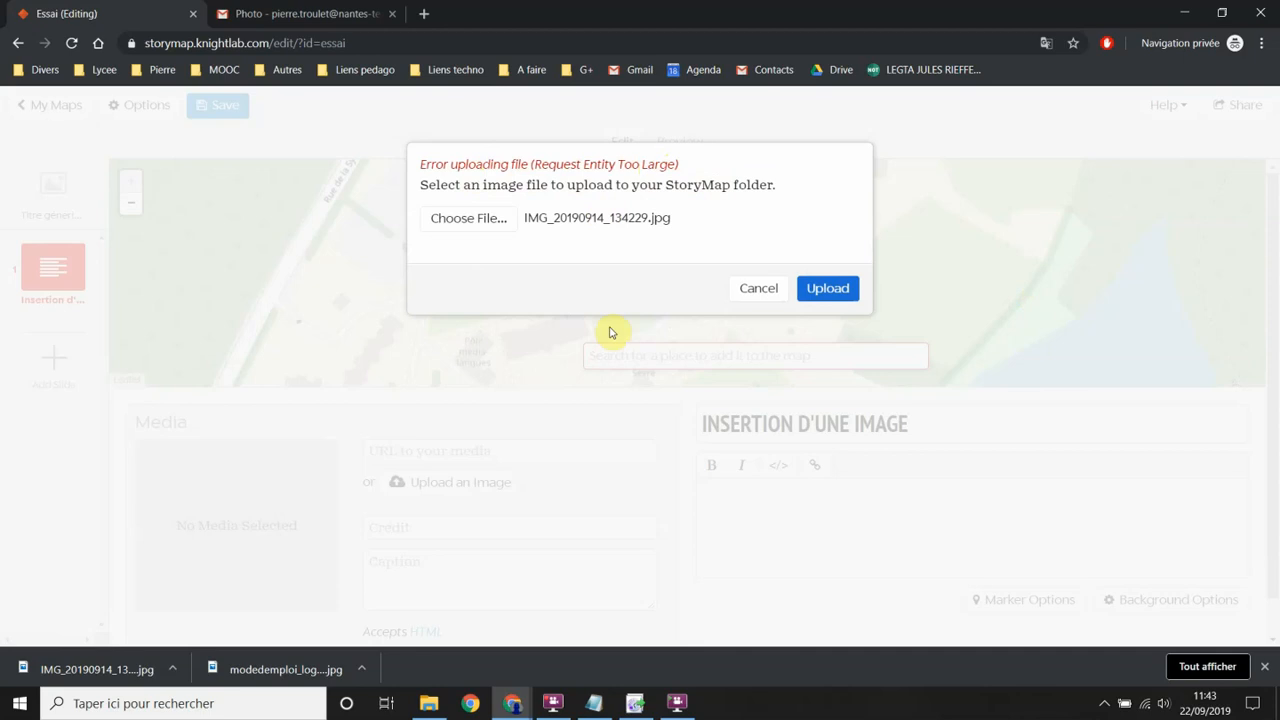
Step: Switch to the Téléchargements folder in File Explorer, view IMG_20190914_134229.jpg in Photos and close the viewer
click(430, 705)
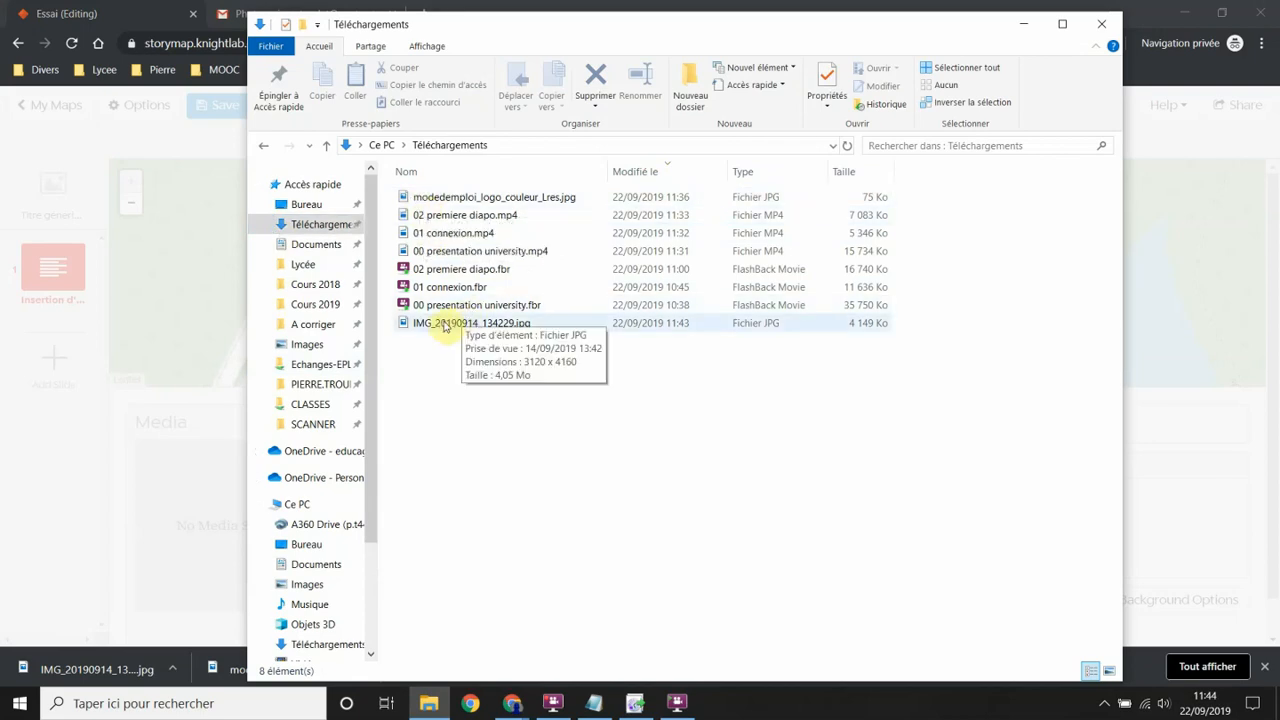
click(440, 328)
double_click(440, 328)
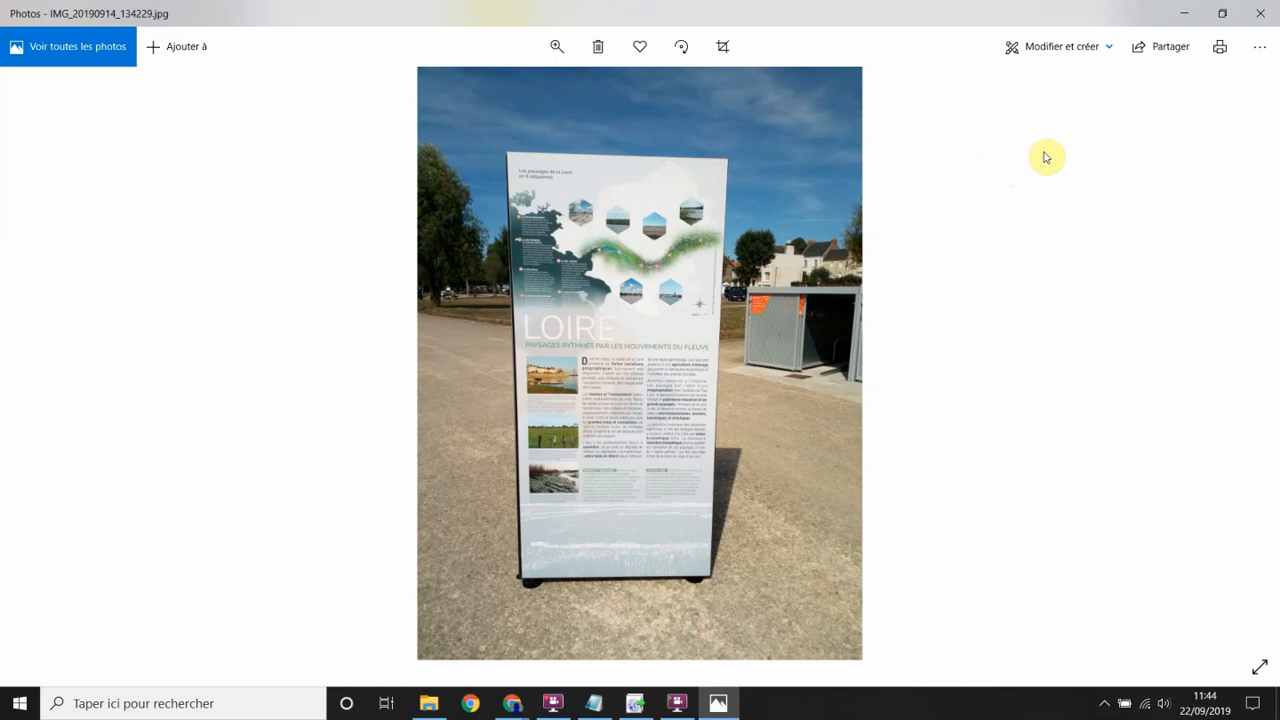
click(1260, 13)
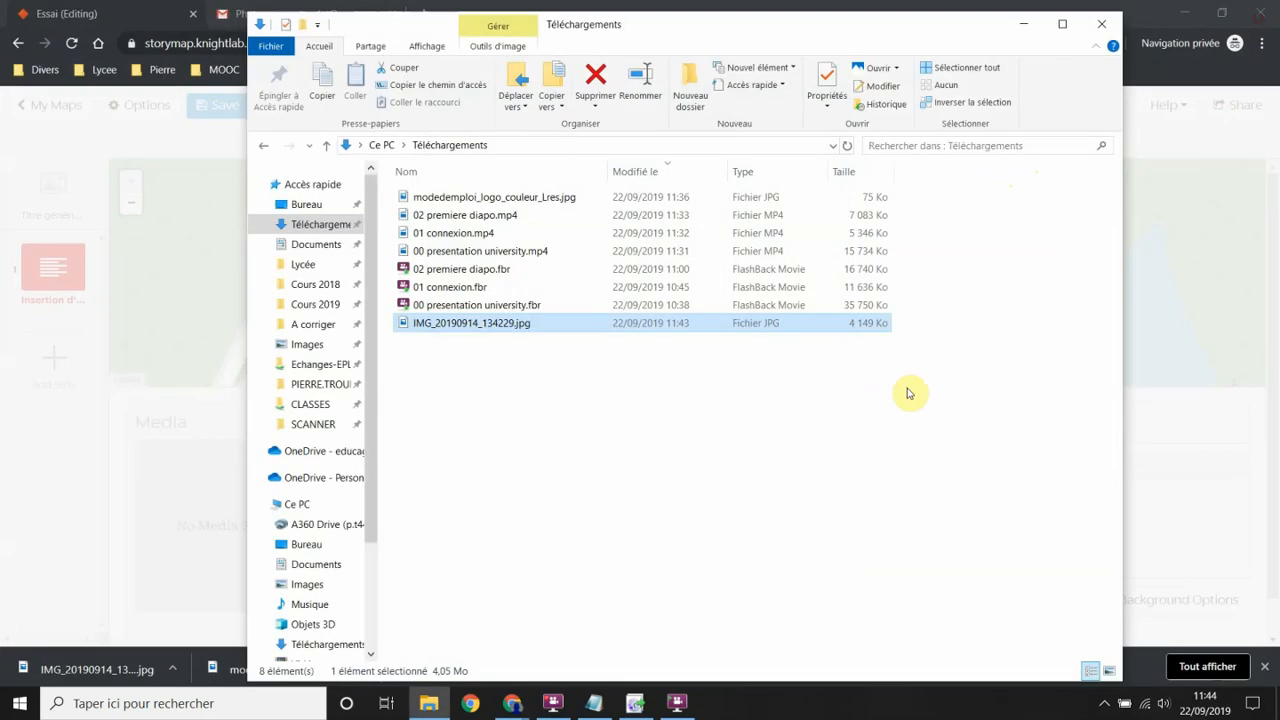
Step: Open IMG_20190914_134229.jpg from the Téléchargements folder with IrfanView 32-bit
right_click(440, 336)
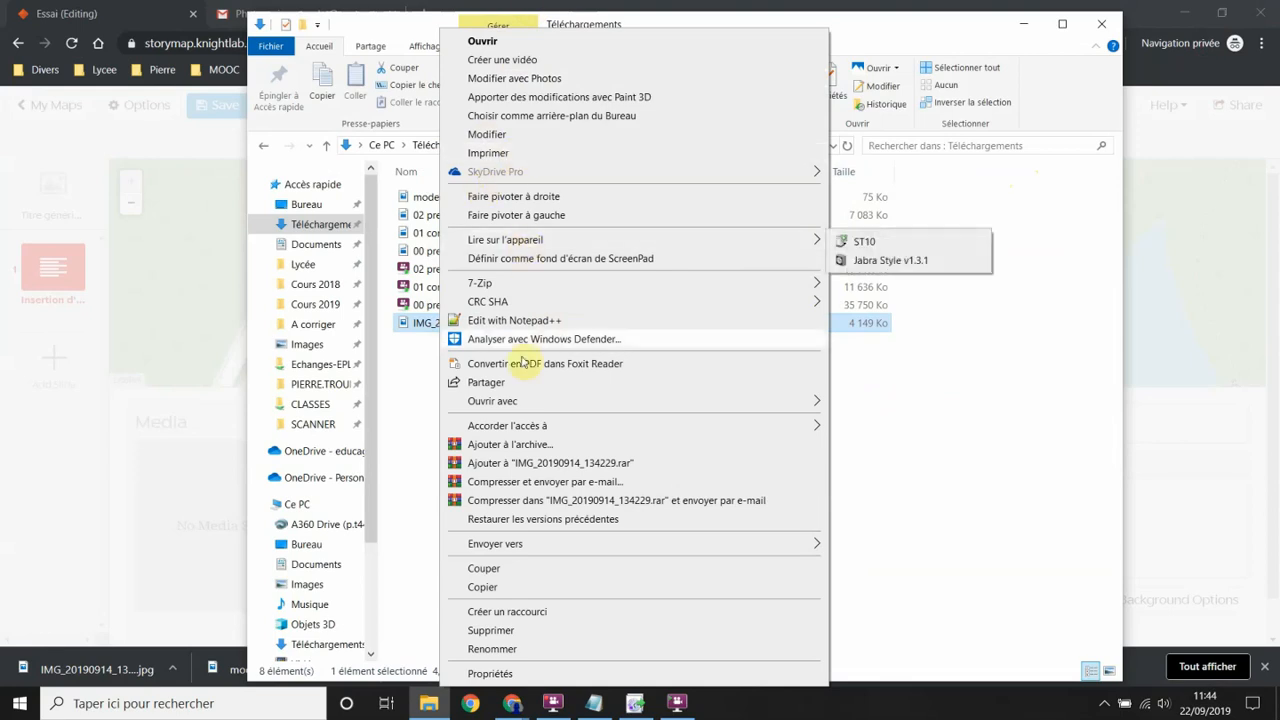
mouse_move(524, 398)
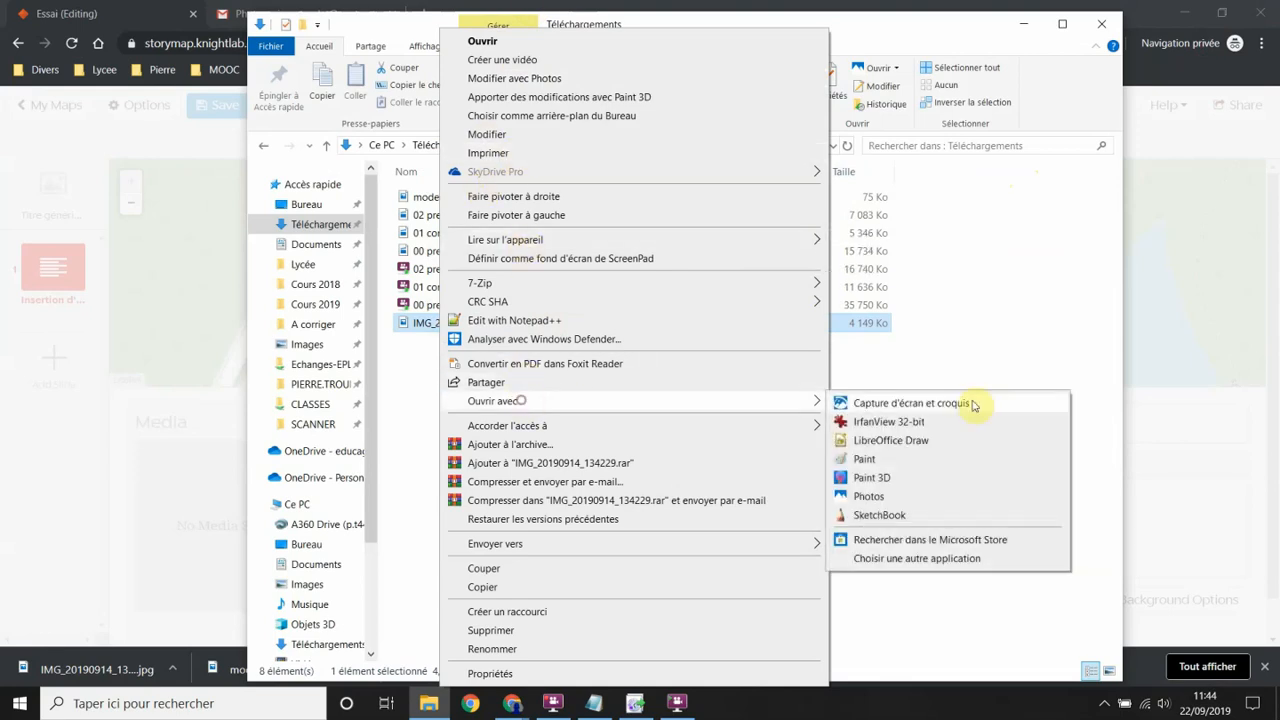
click(885, 425)
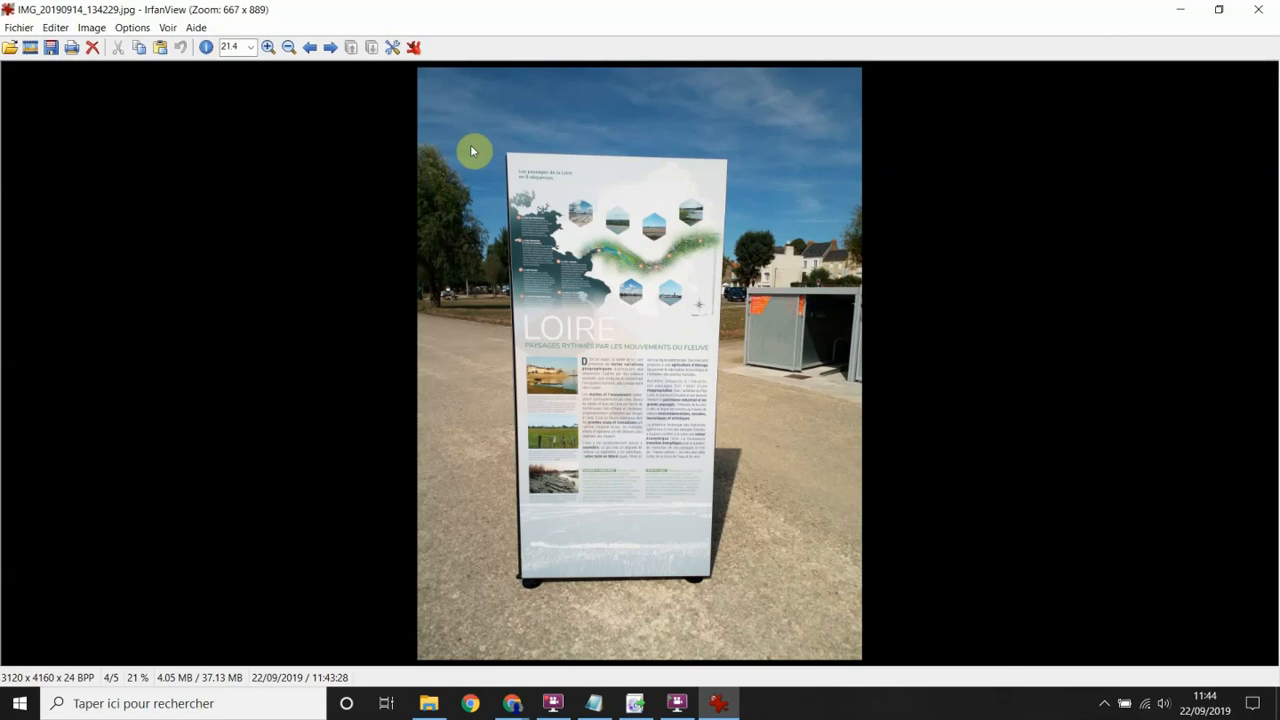
Step: Resize the photo to a height of 60 cm, with centimetres as the unit and the proportions preserved
click(18, 27)
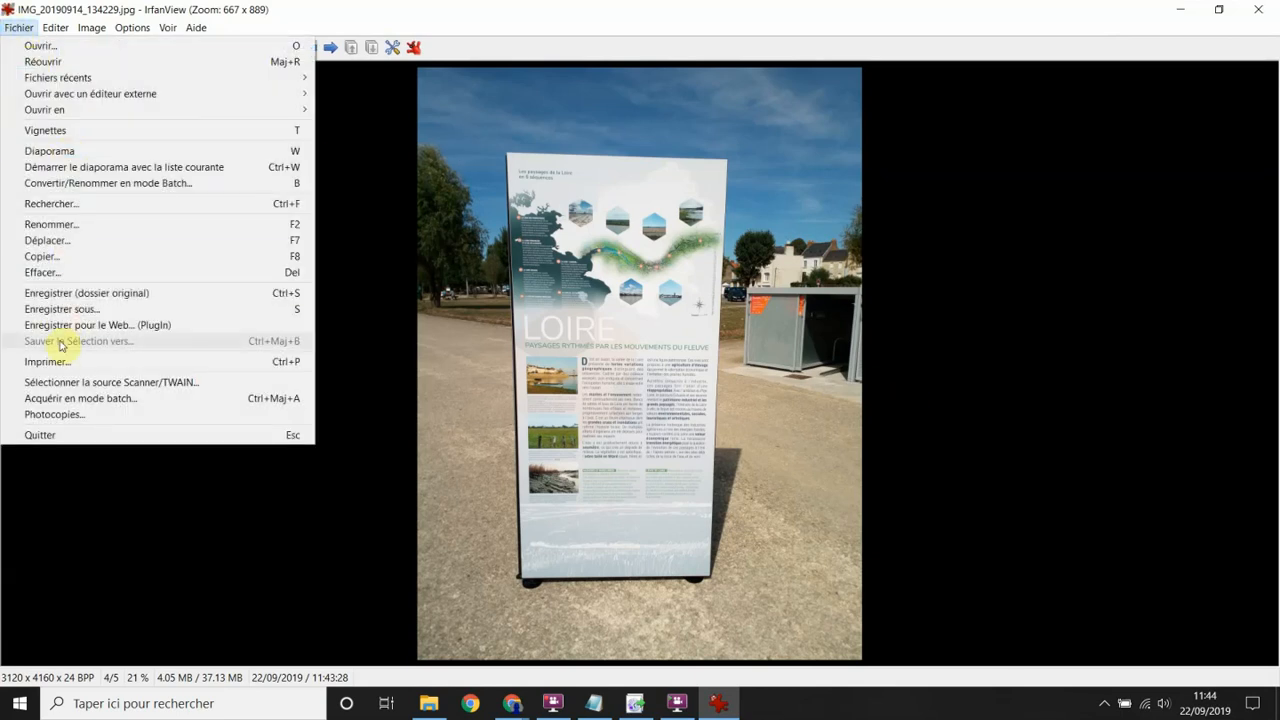
mouse_move(91, 27)
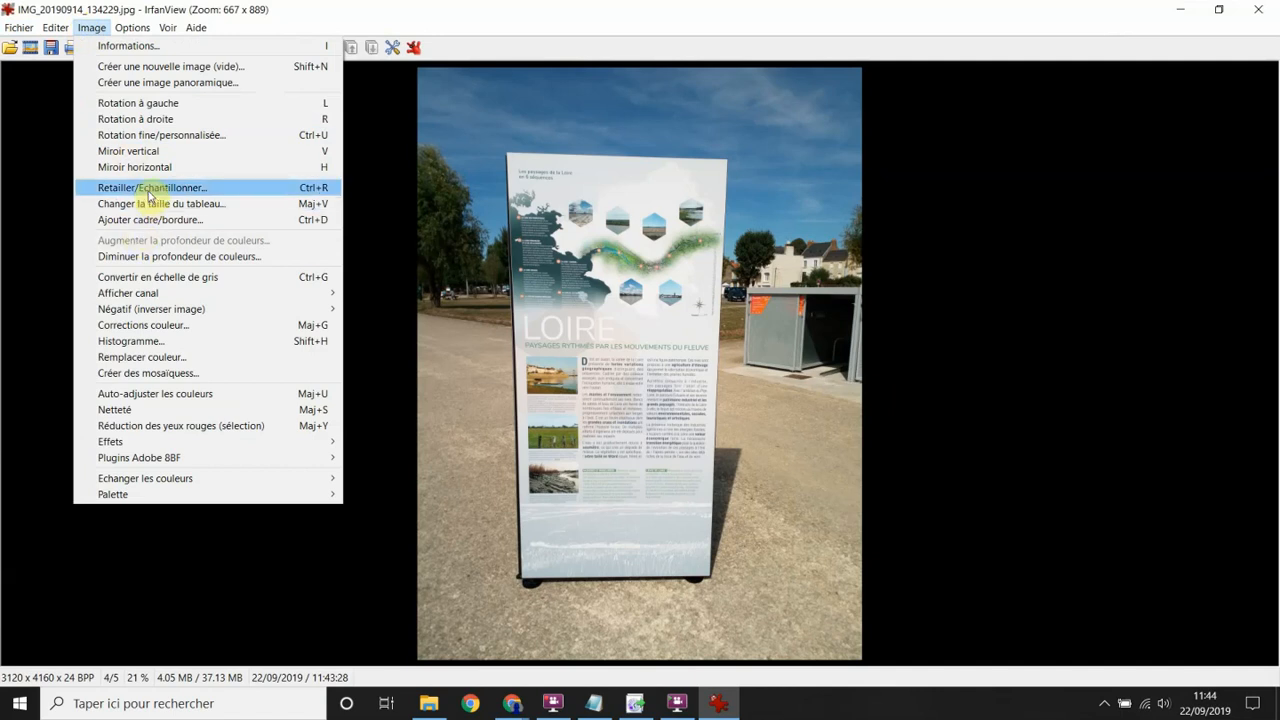
click(147, 189)
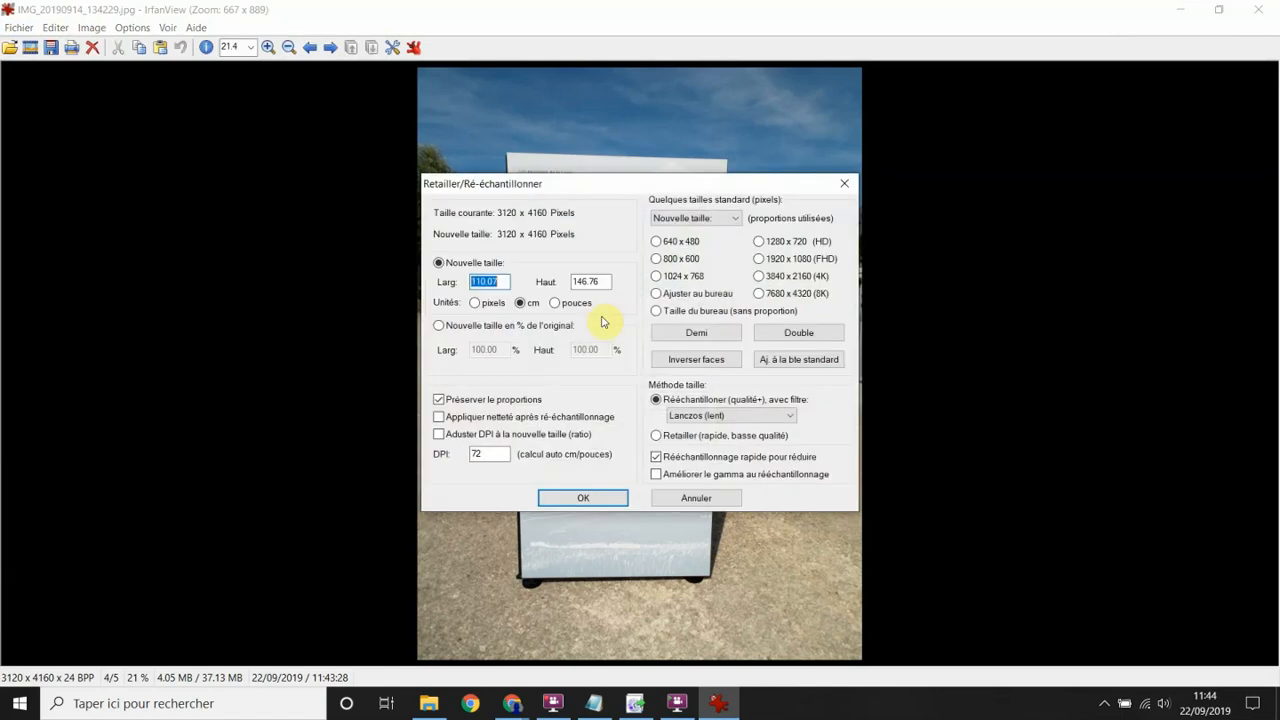
click(476, 303)
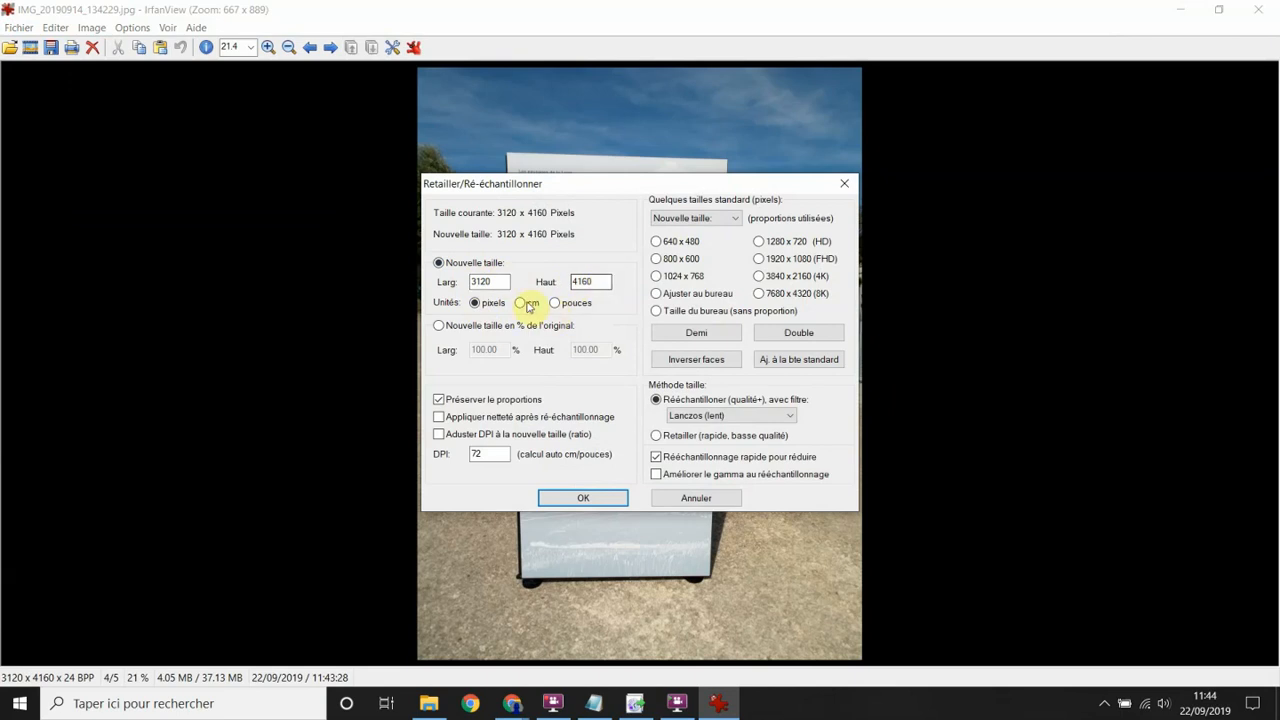
click(527, 306)
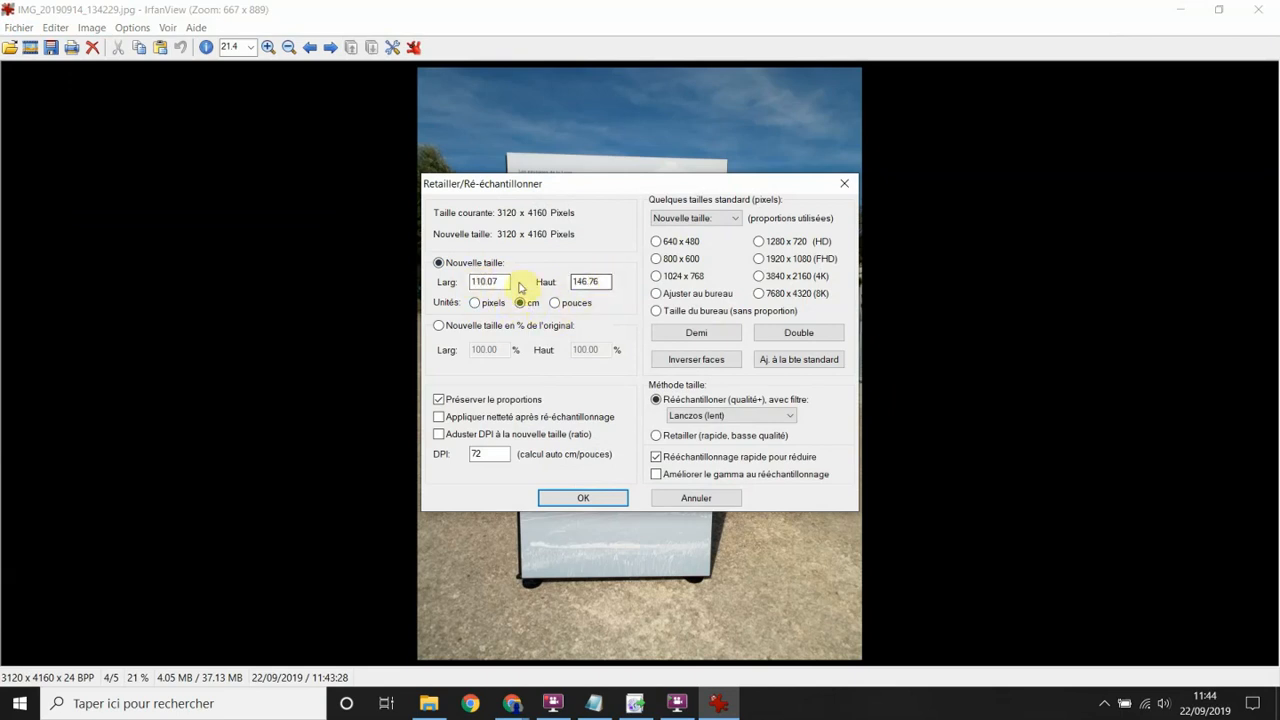
double_click(603, 283)
text(60)
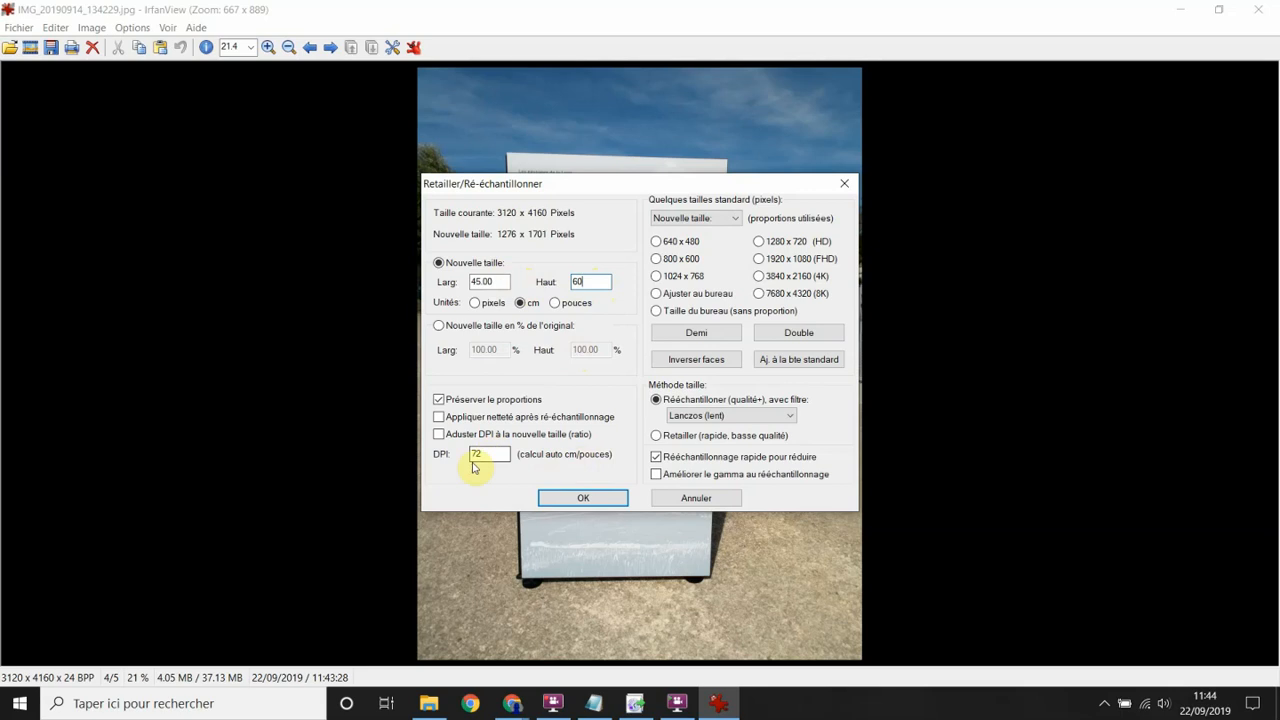
click(617, 503)
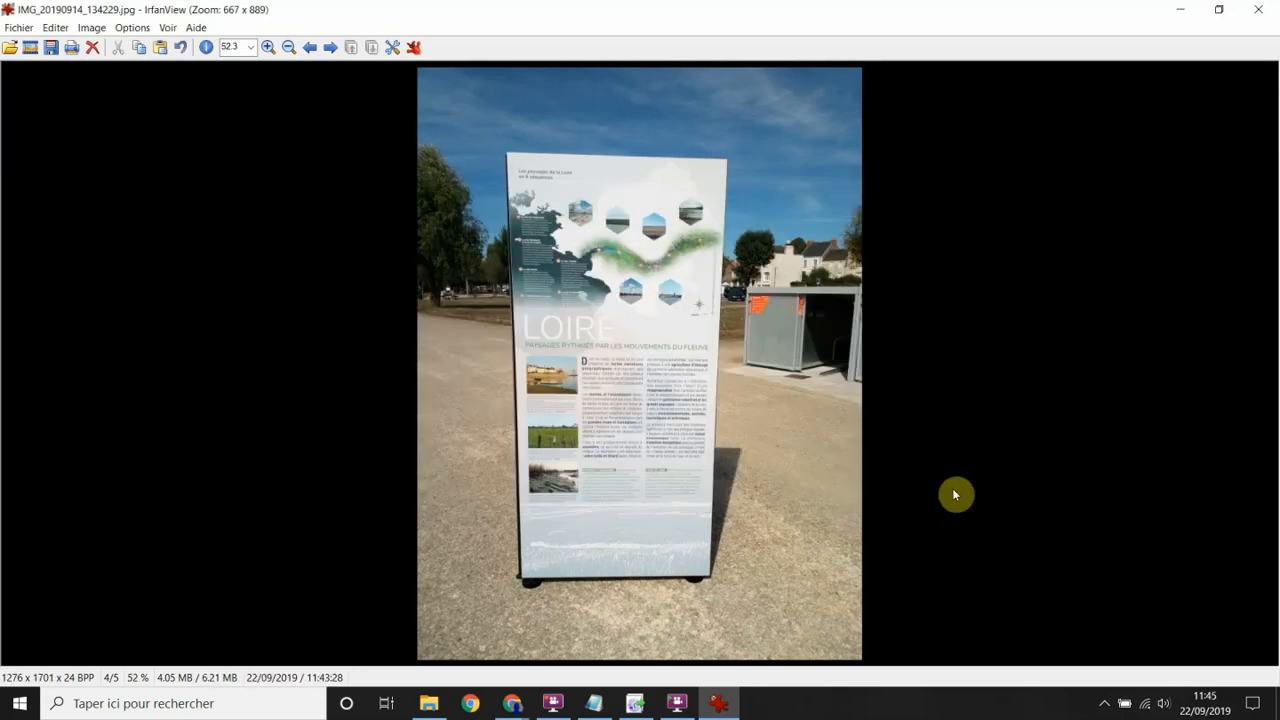
Step: Save the resized photo as a JPG, overwriting IMG_20190914_134229.jpg in the Téléchargements folder
click(51, 47)
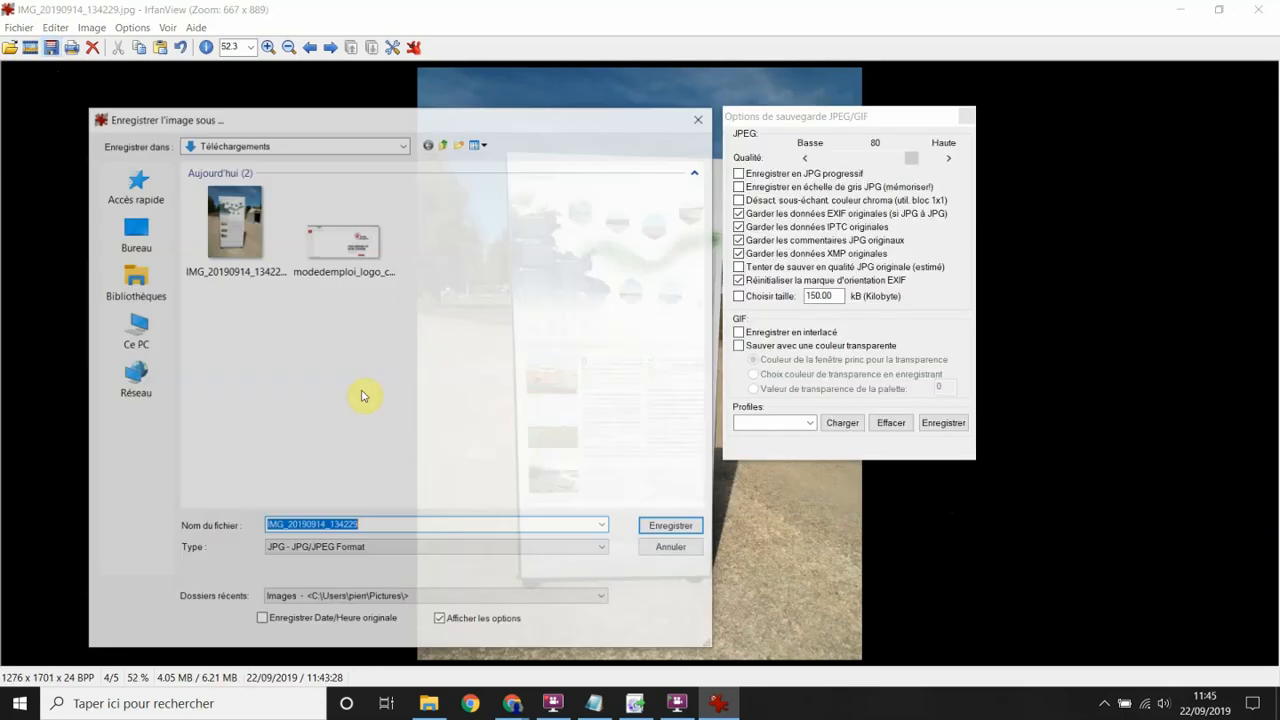
click(230, 230)
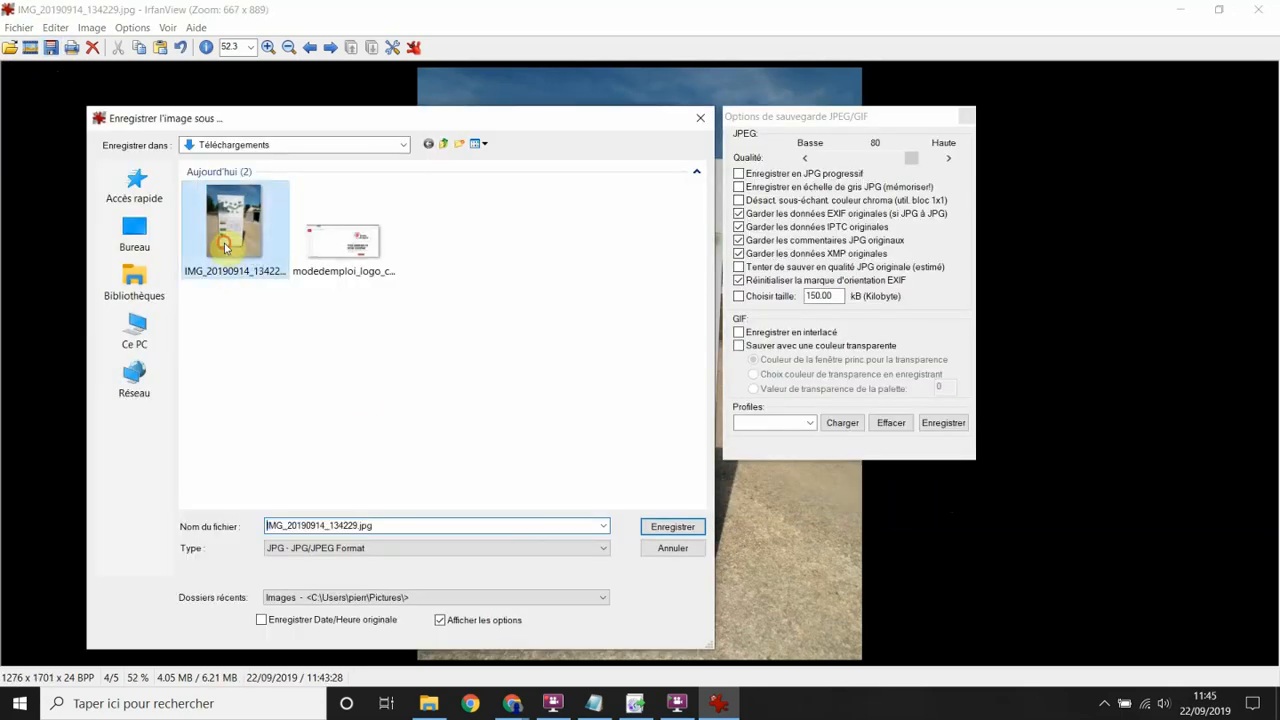
click(662, 528)
click(688, 409)
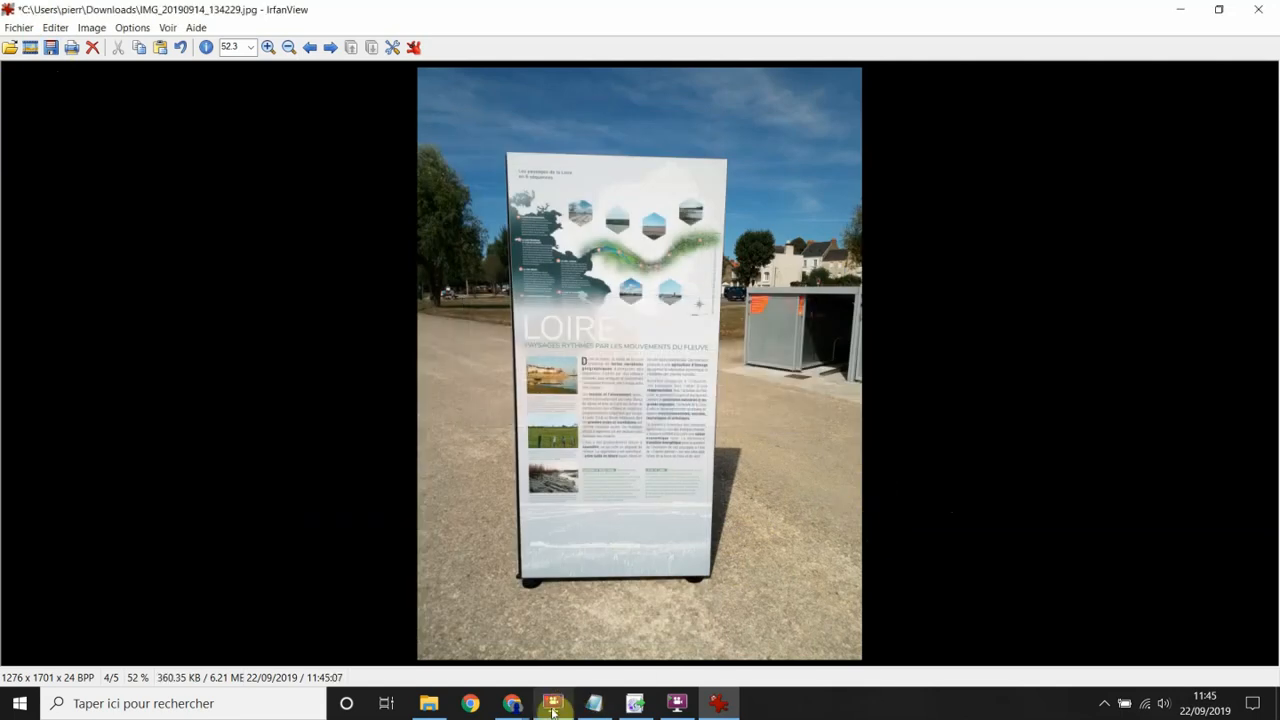
Step: Switch to the StoryMap window in Chrome, cancel the failed upload and upload the resized IMG_20190914_134229.jpg as the slide's media image
mouse_move(553, 712)
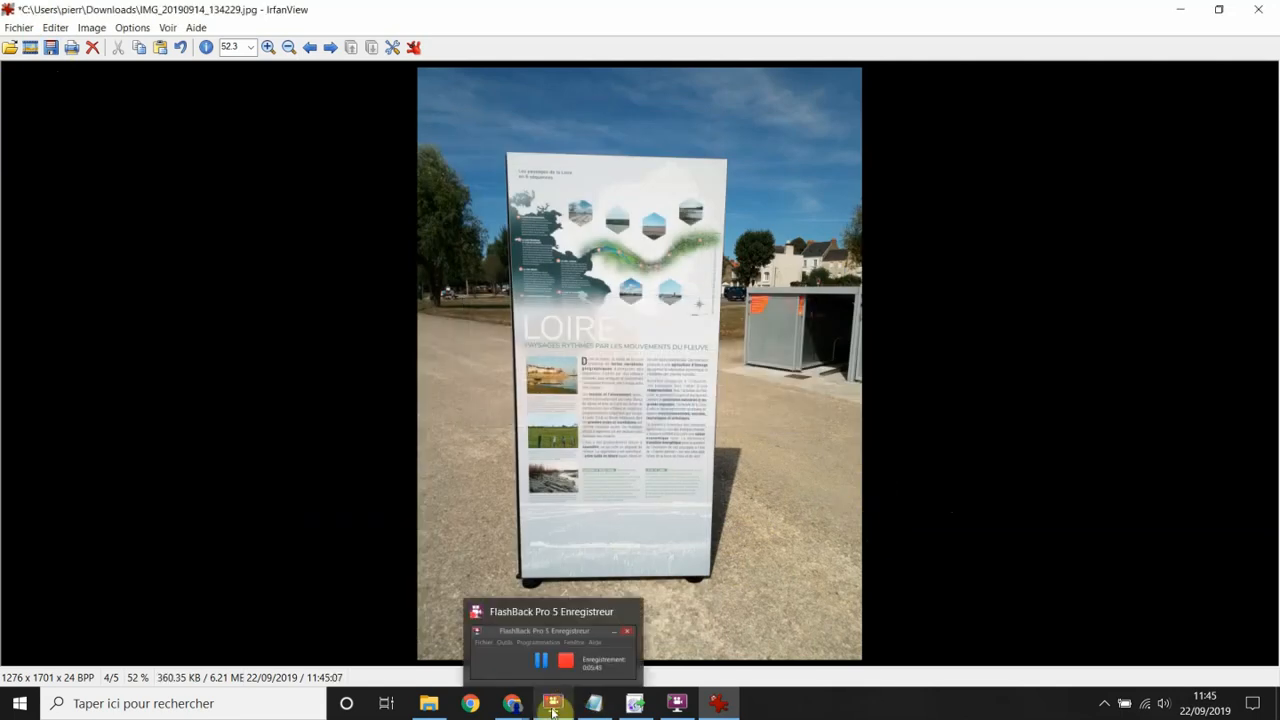
mouse_move(512, 703)
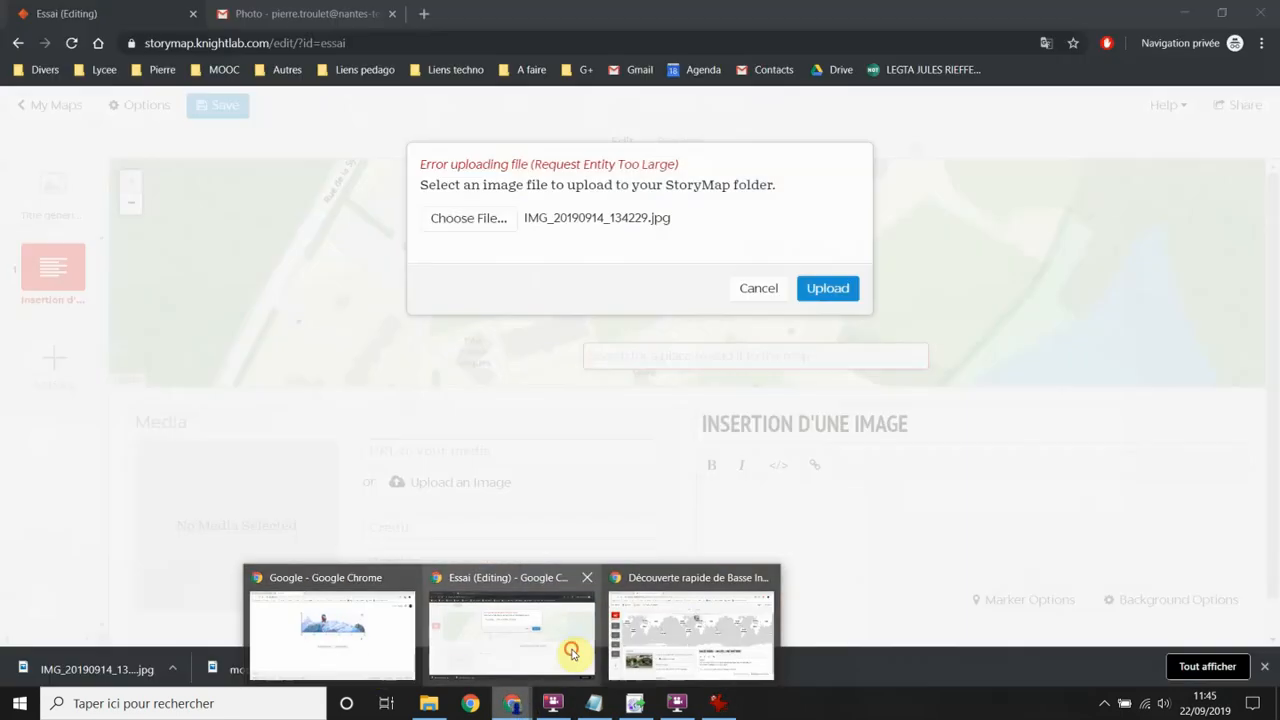
click(572, 652)
click(766, 287)
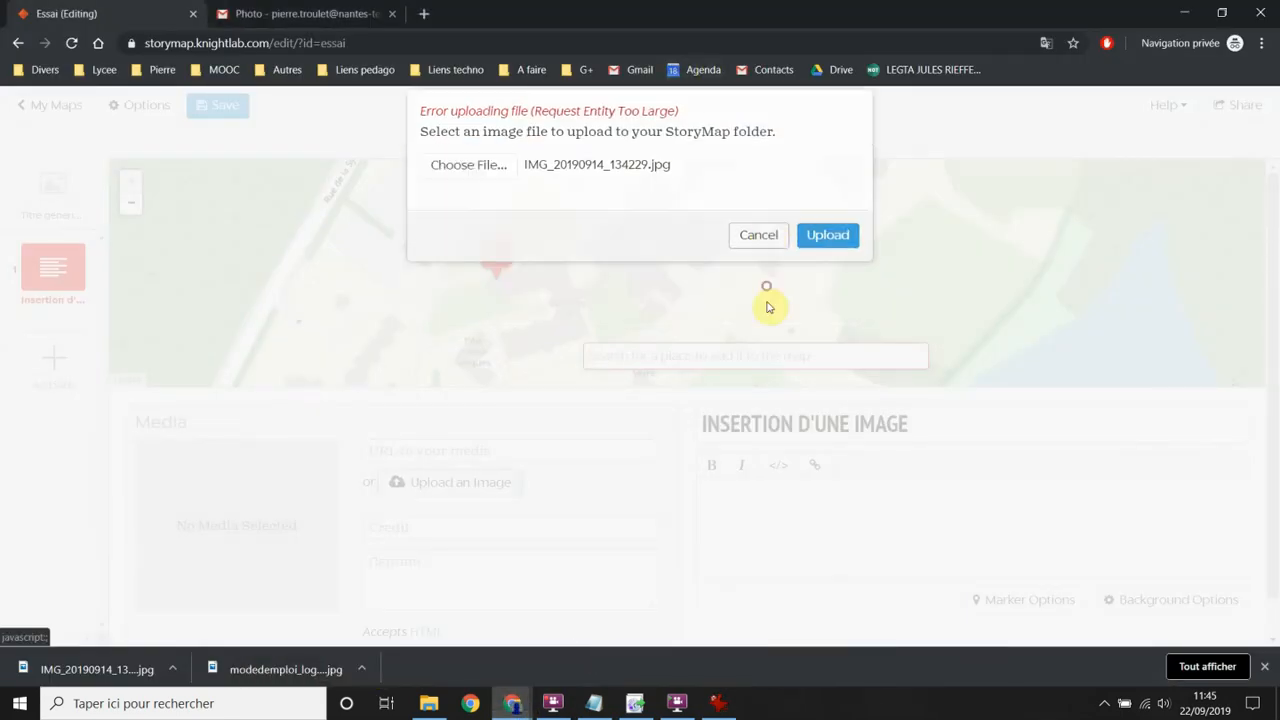
click(464, 484)
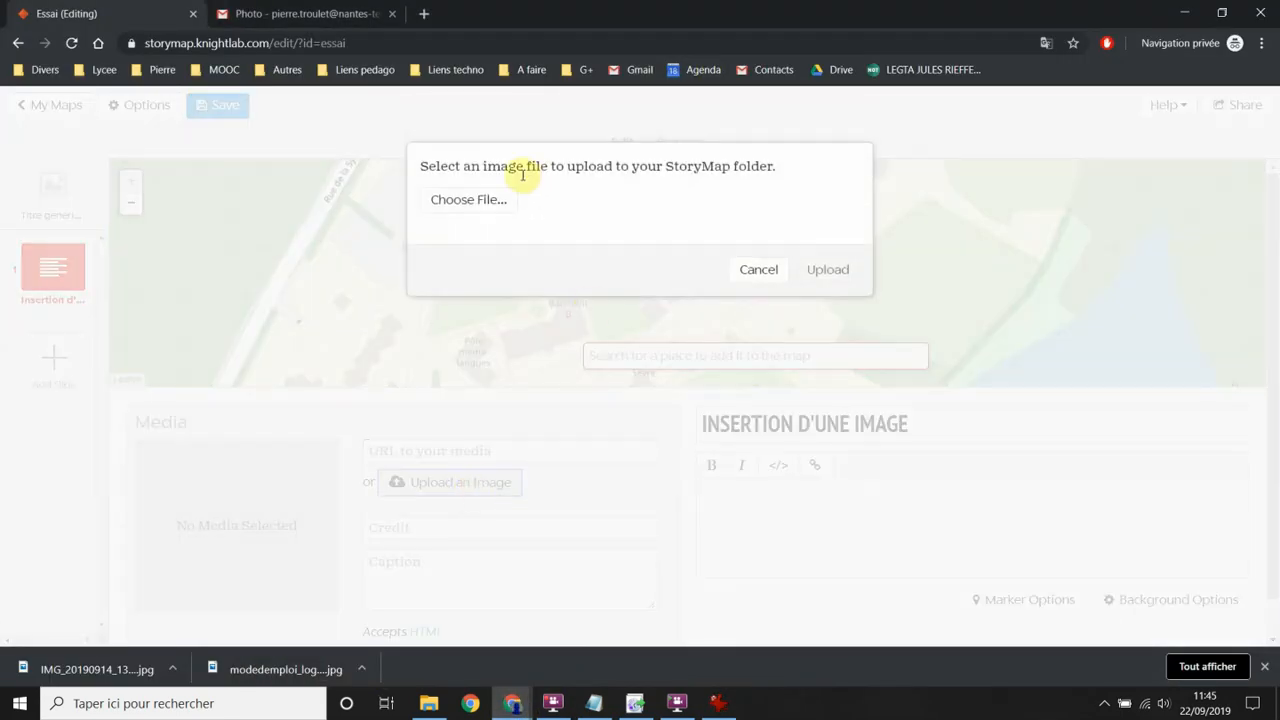
click(474, 200)
click(235, 138)
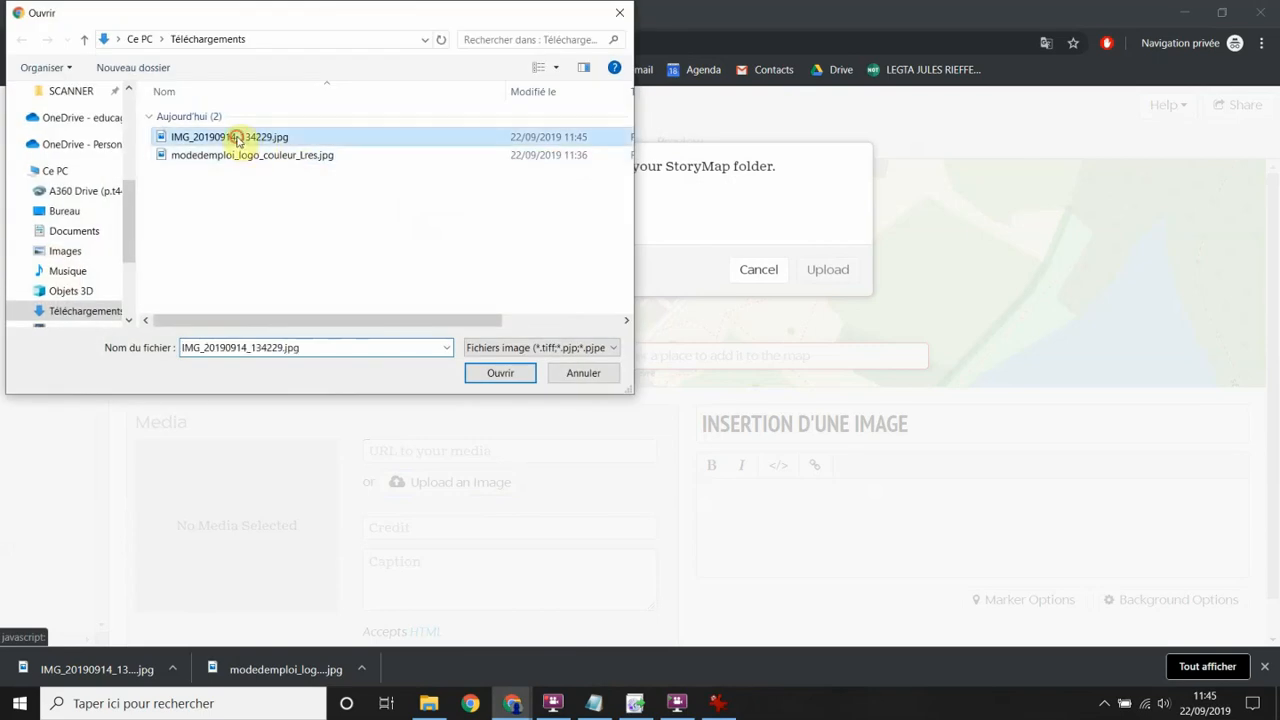
click(501, 373)
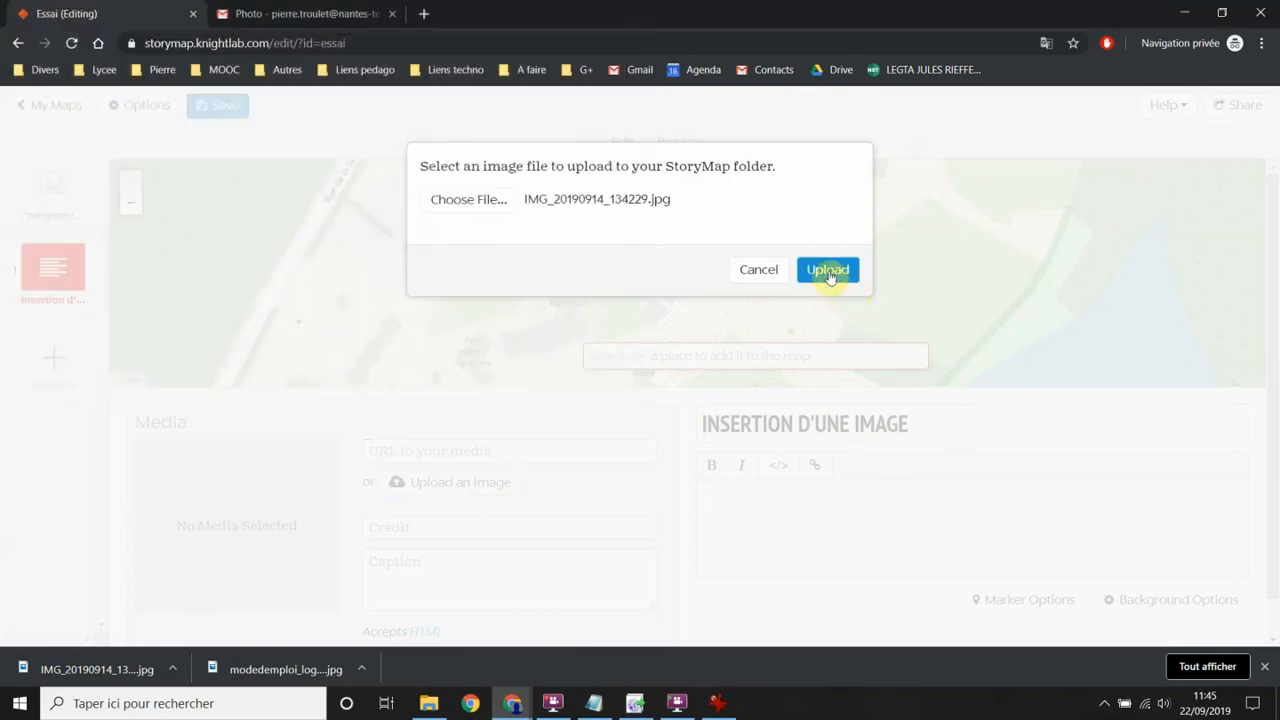
click(828, 272)
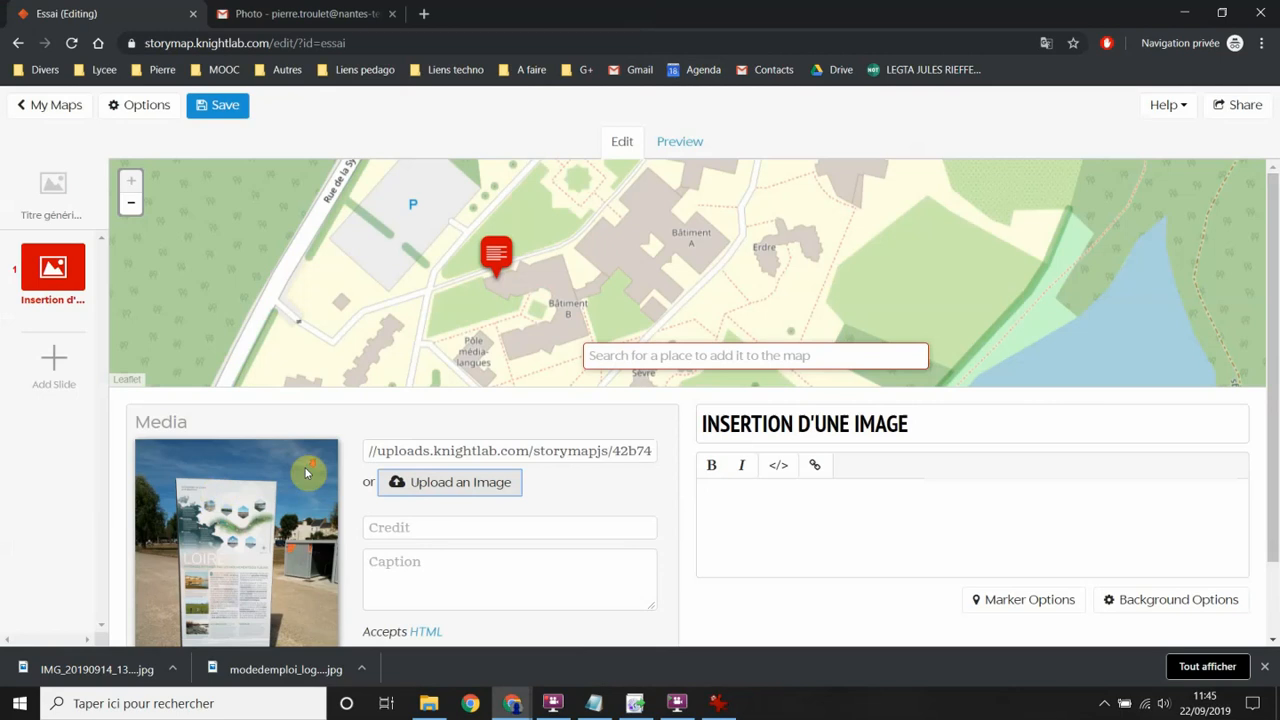
Step: Fill in the image credit with the photographer's name and caption it "Photo d'une expo sur le territoire à Basse Indre"
scroll(306, 473, down, 1)
click(420, 442)
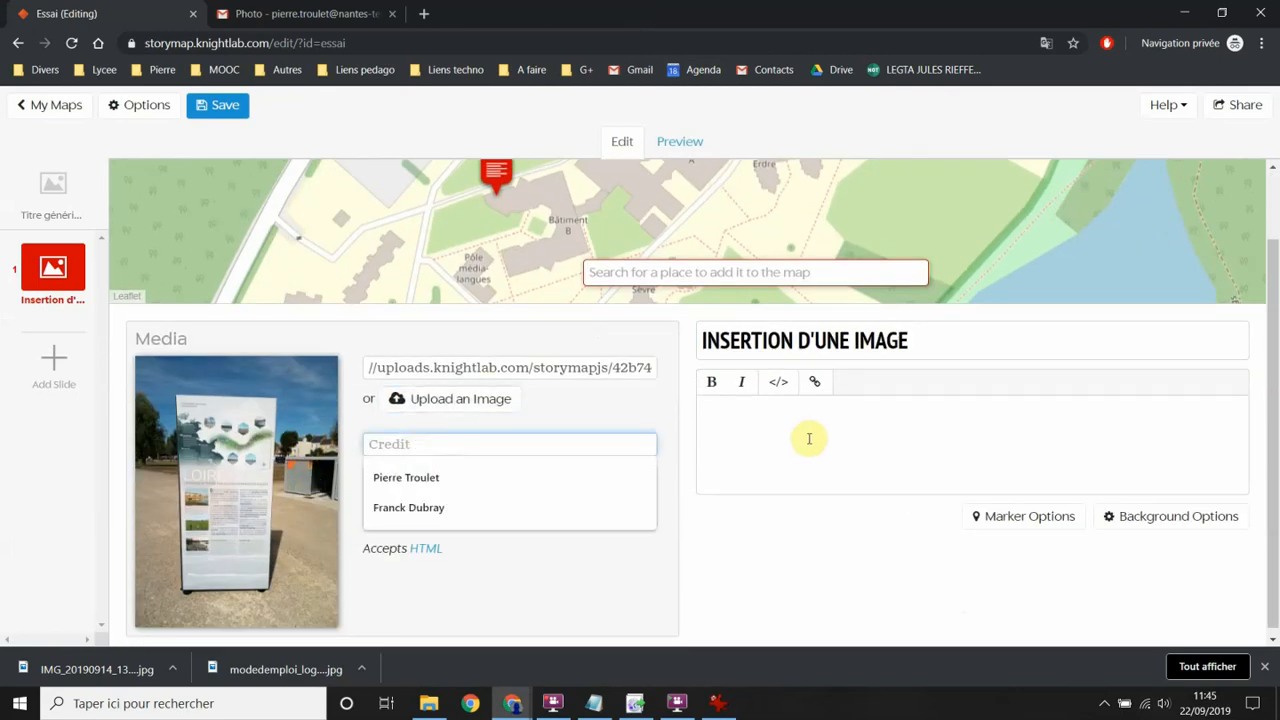
click(394, 477)
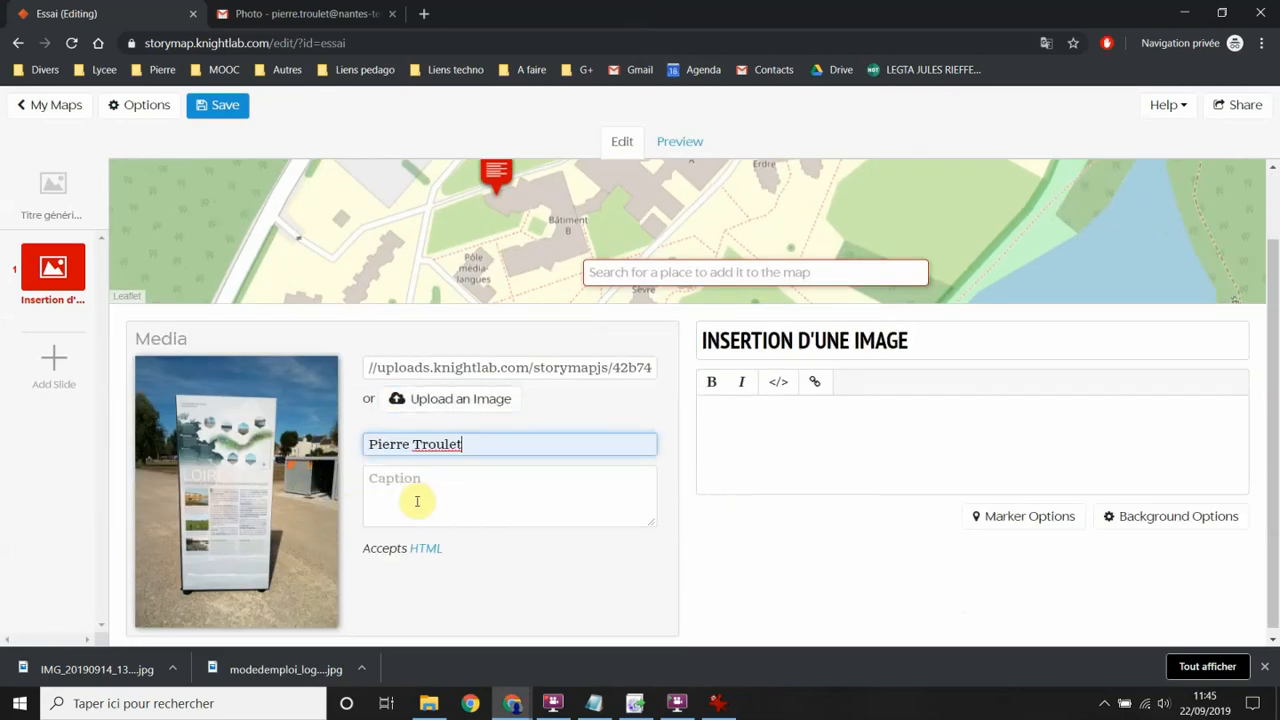
click(392, 487)
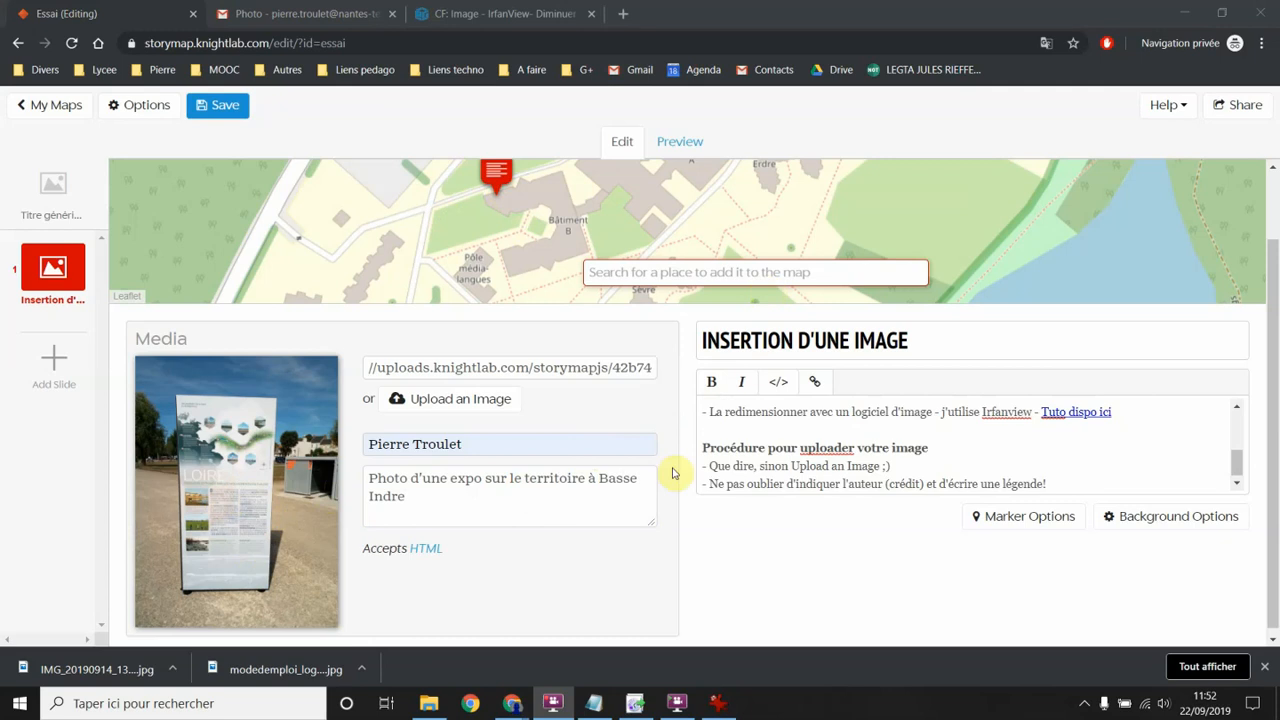
Step: Review the slide's description, preview the slide on the map, return to editing and save the StoryMap
scroll(755, 463, up, 5)
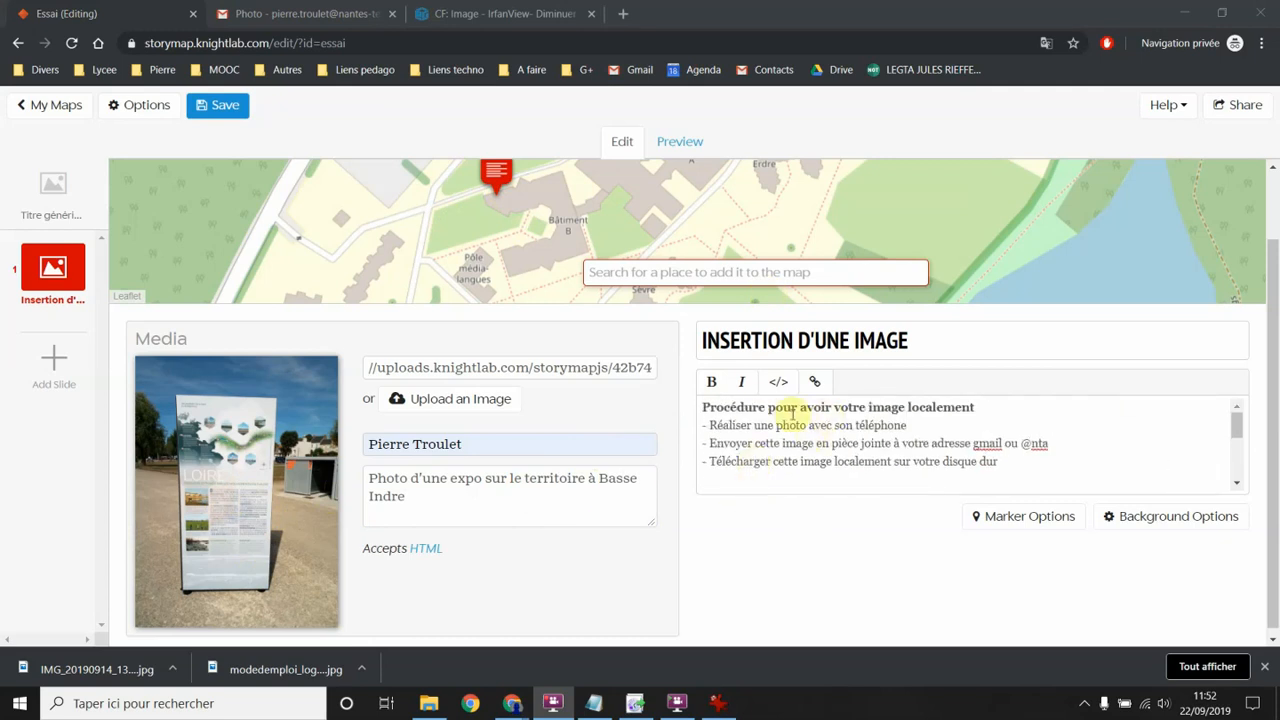
scroll(800, 410, down, 5)
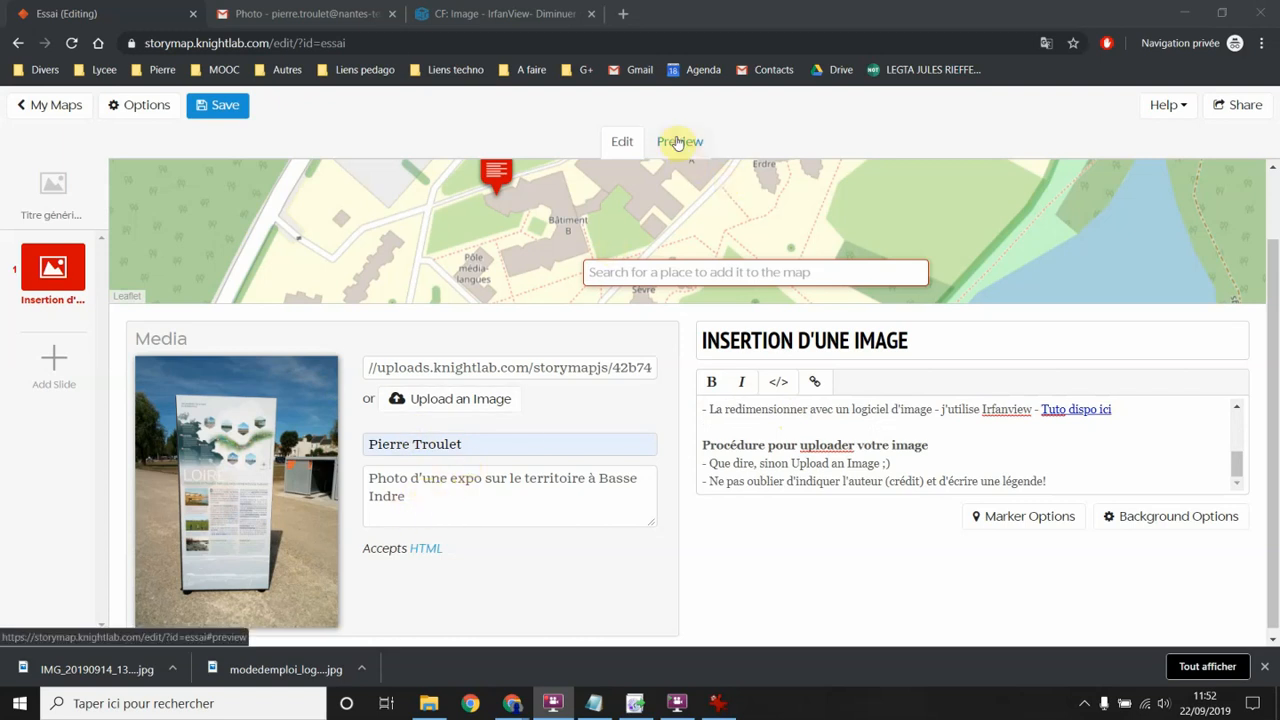
click(679, 144)
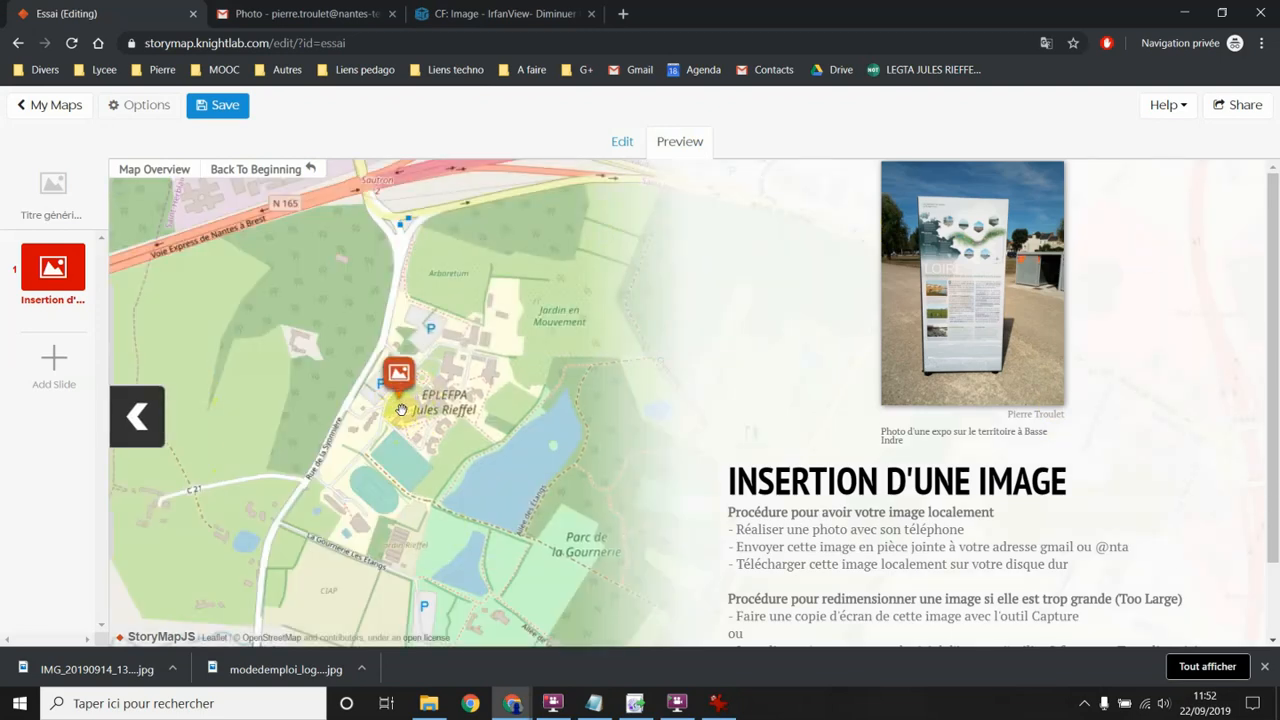
click(620, 145)
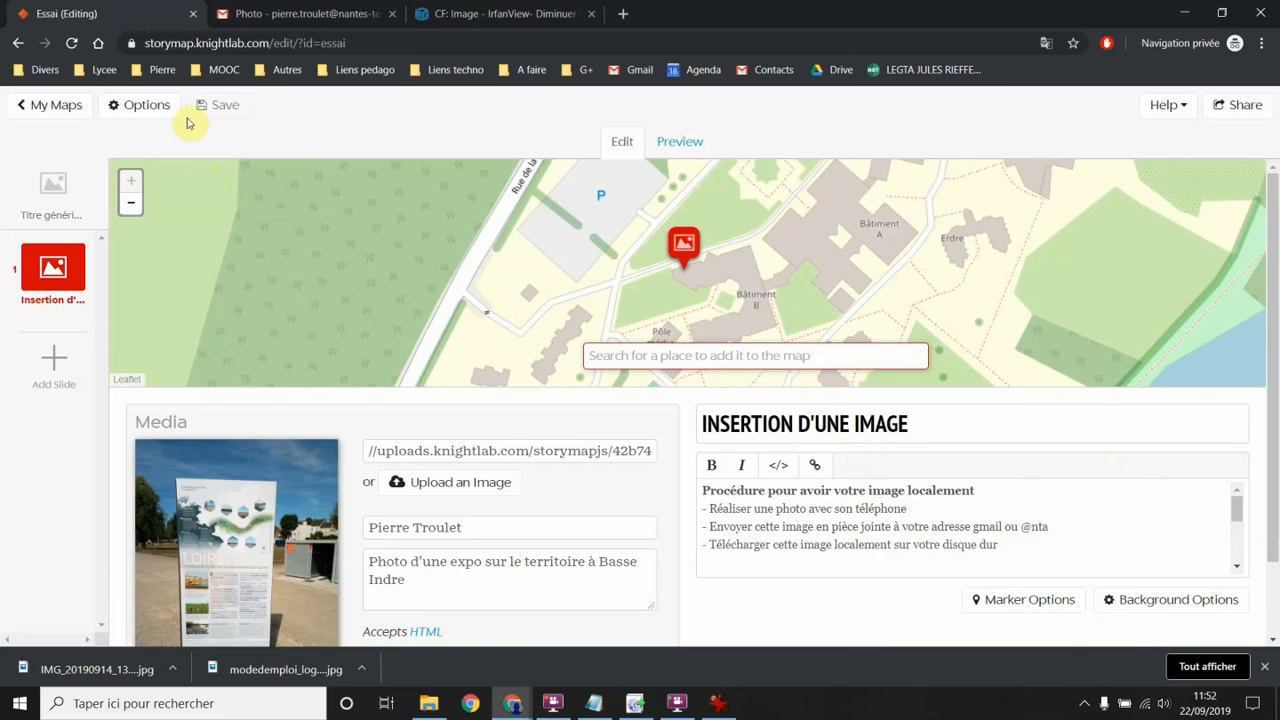
click(222, 112)
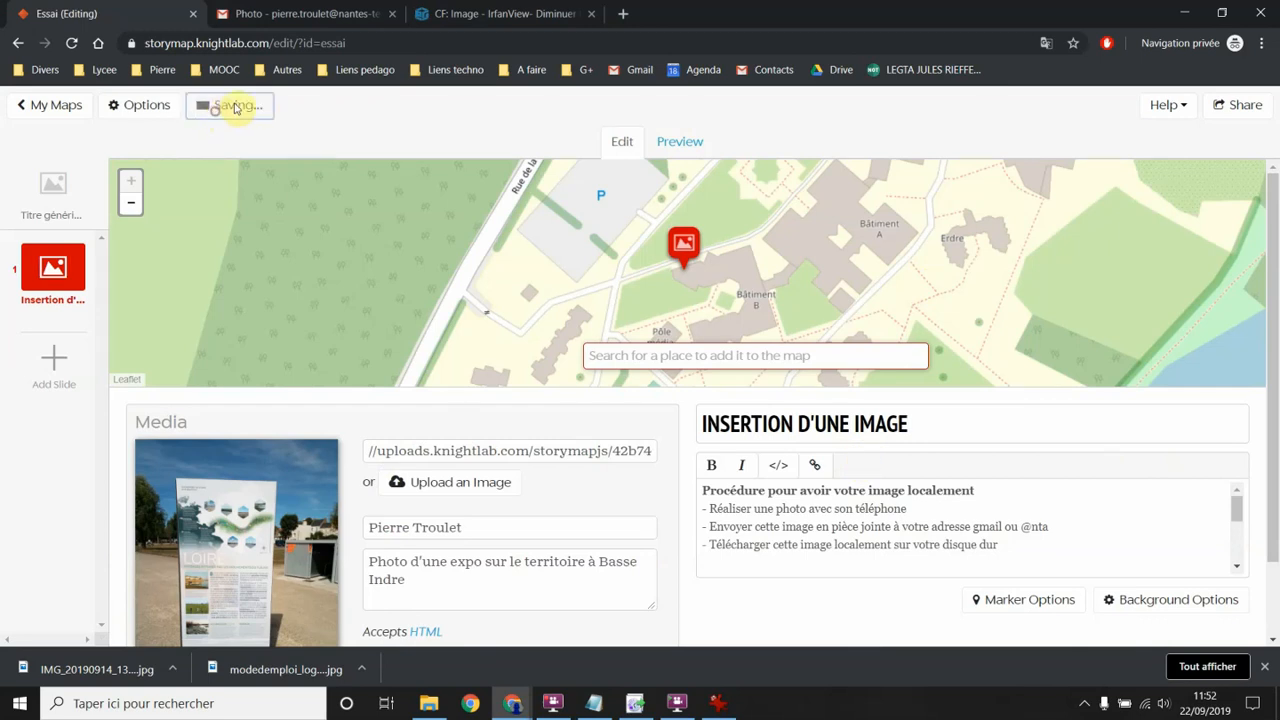